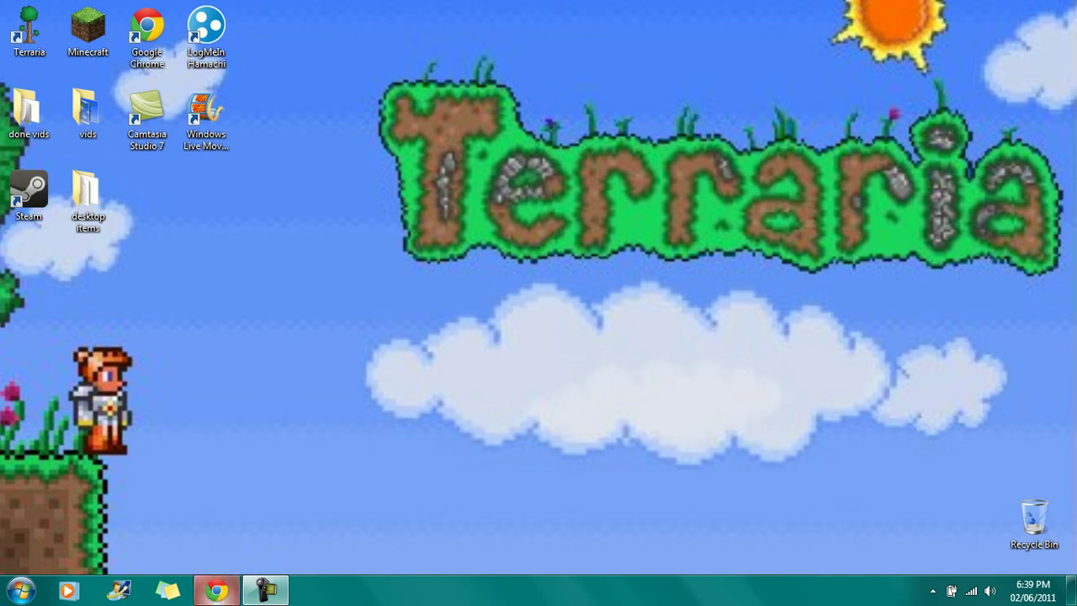
Switch to Google Chrome and open the forum index of the Minecraft Forum website.
left_click(216, 590)
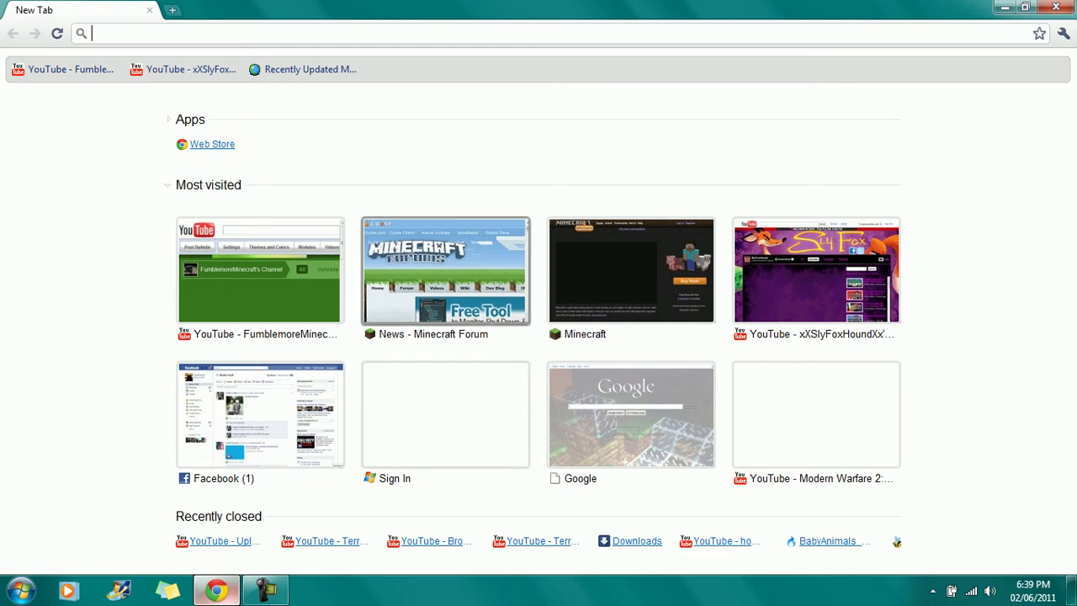
left_click(445, 270)
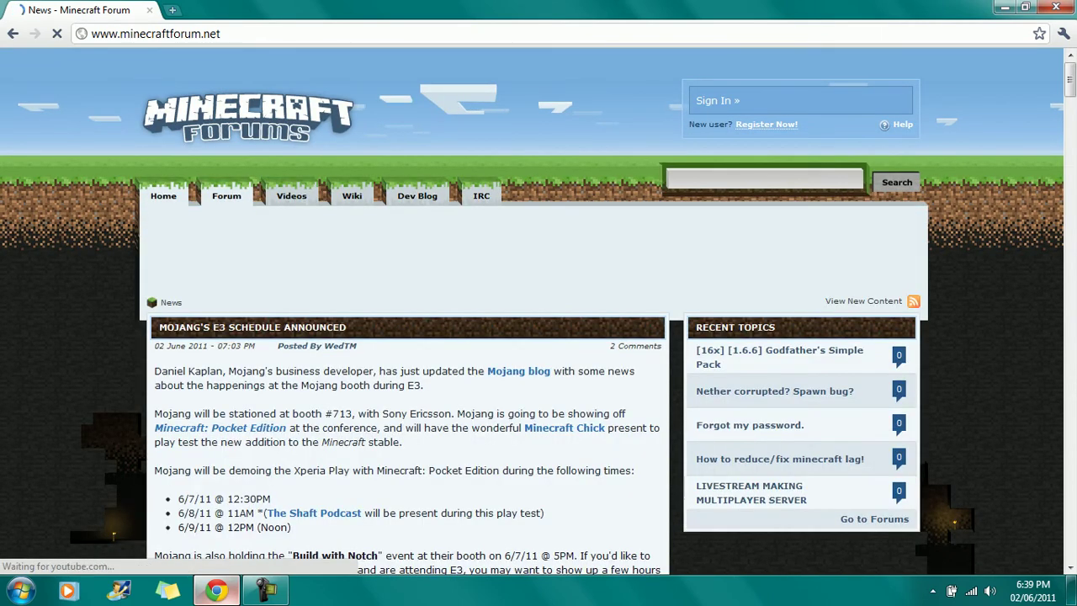
left_click(227, 195)
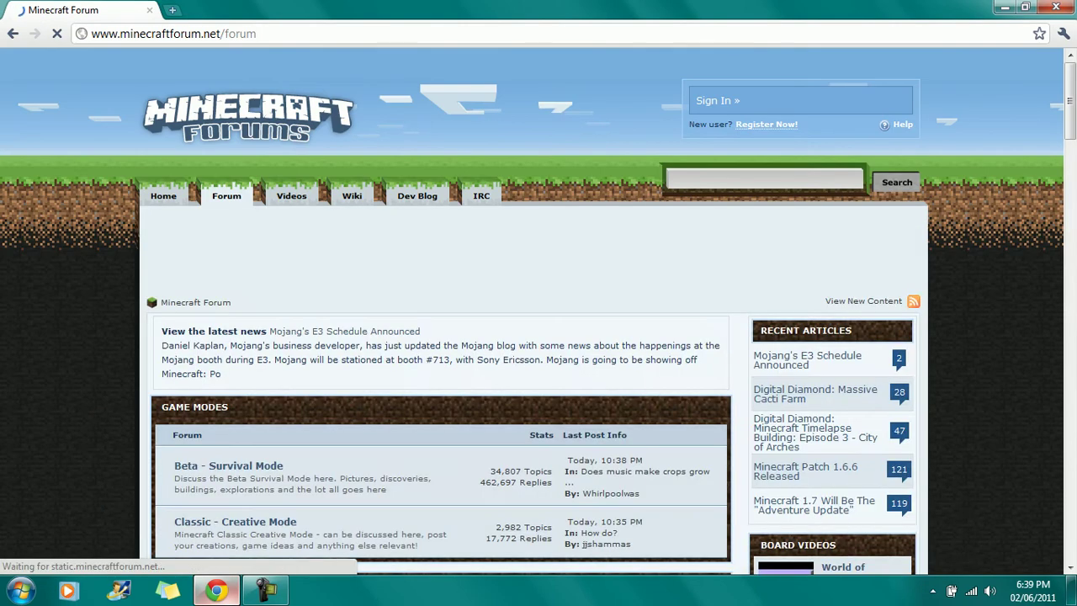
Open the Released Mods forum in the Mapping and Modding section.
scroll(539, 337, "down", 3)
scroll(437, 336, "down", 3)
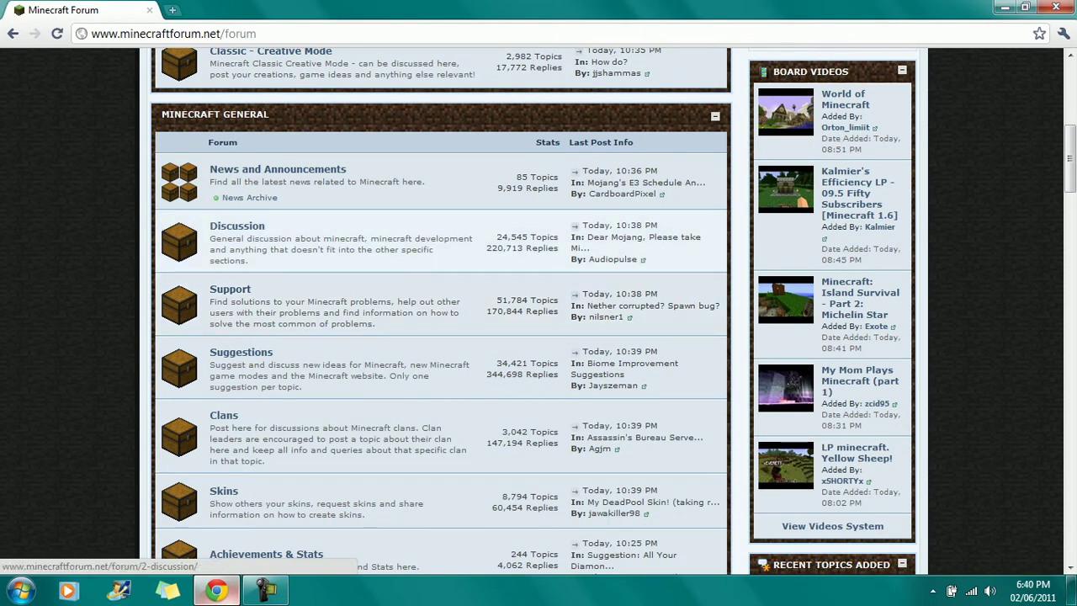
scroll(437, 311, "down", 6)
scroll(437, 311, "down", 6)
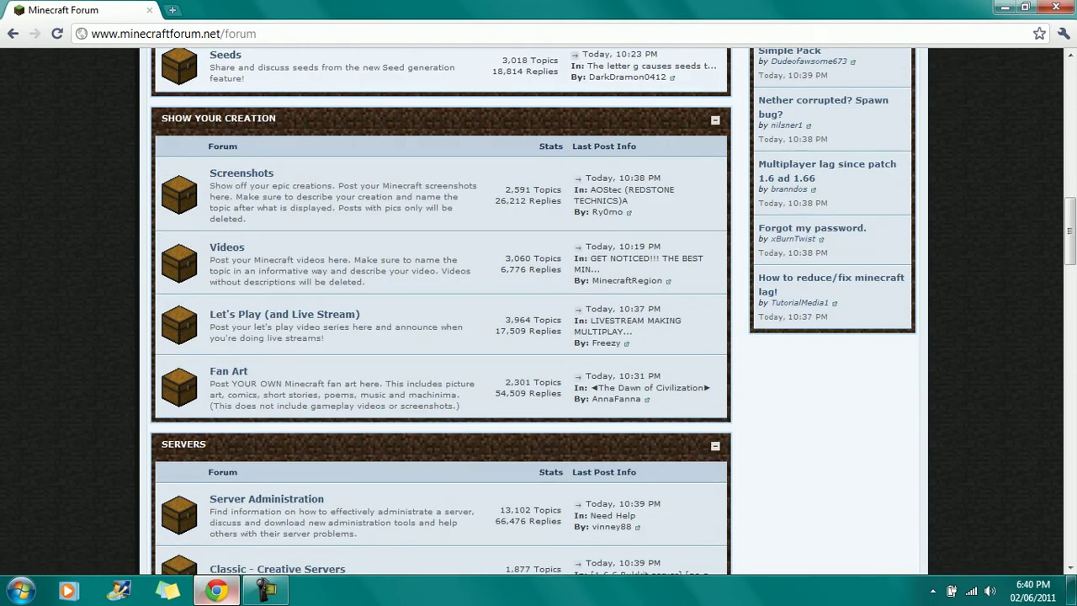
scroll(438, 337, "down", 2)
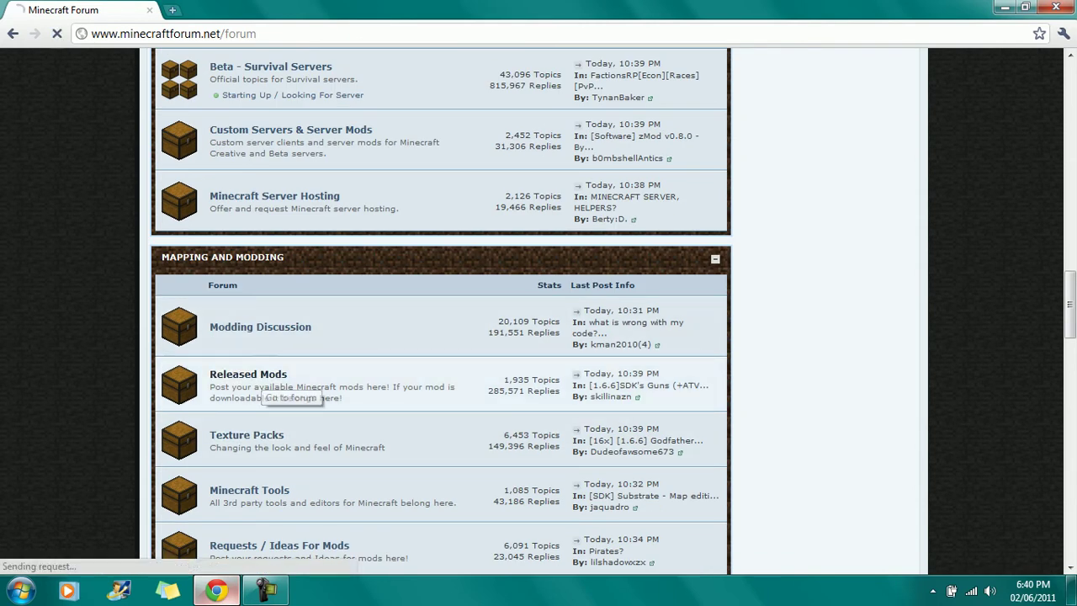
left_click(260, 375)
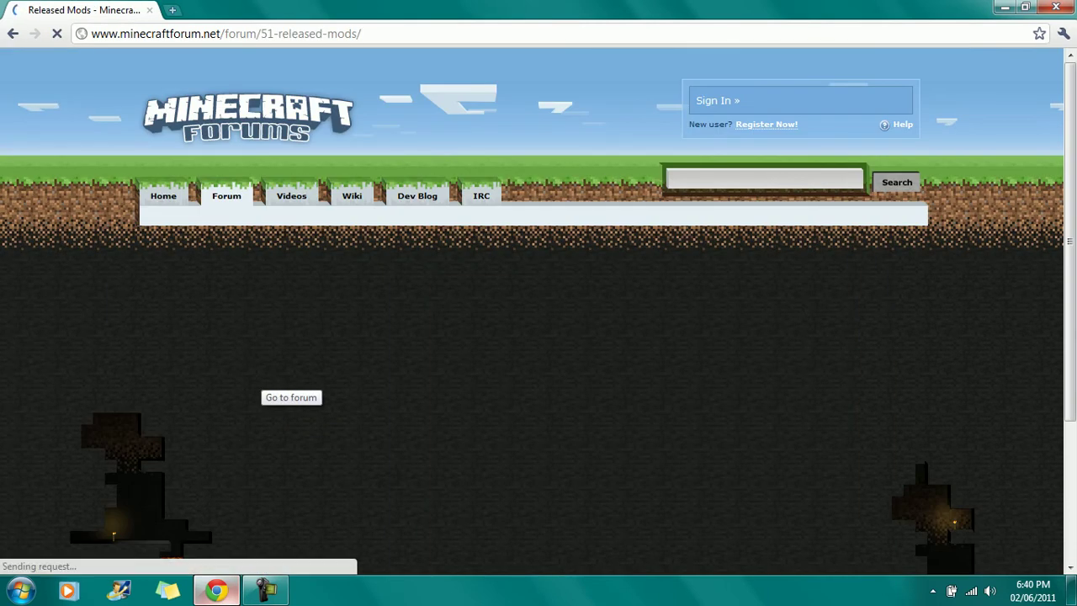
Look through the first page of Released Mods topics for the TooManyItems mod.
scroll(261, 374, "down", 1)
scroll(538, 336, "down", 3)
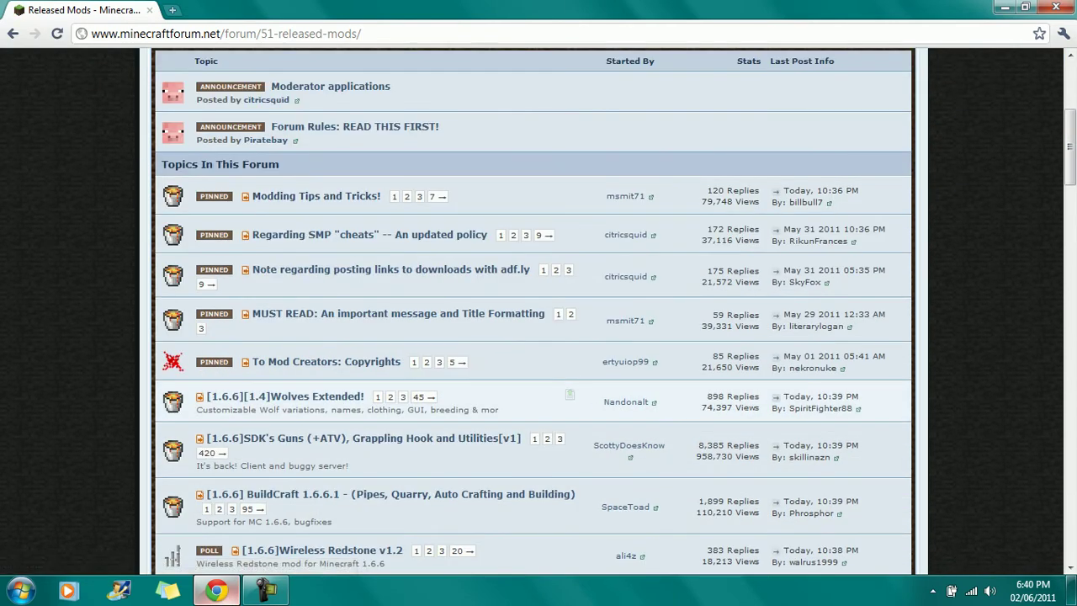
scroll(538, 442, "down", 3)
scroll(538, 421, "down", 3)
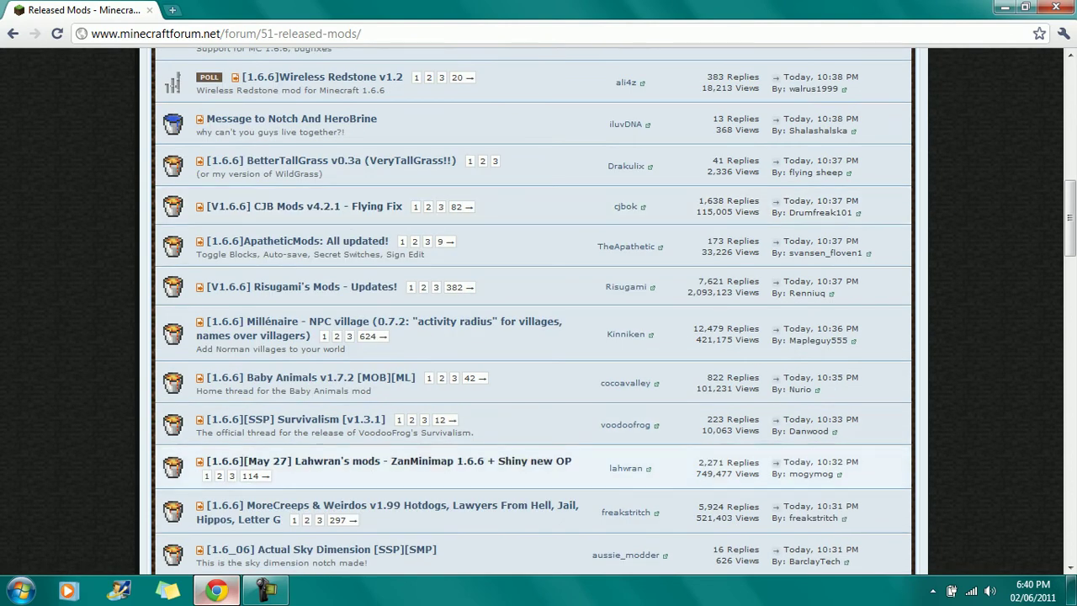
scroll(386, 505, "down", 3)
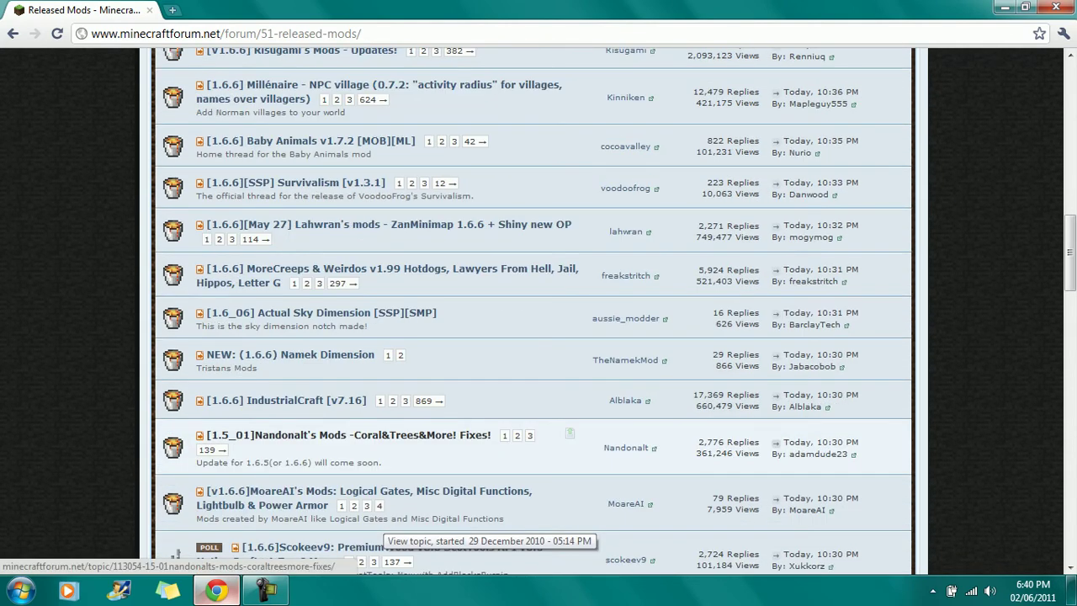
scroll(396, 404, "up", 1)
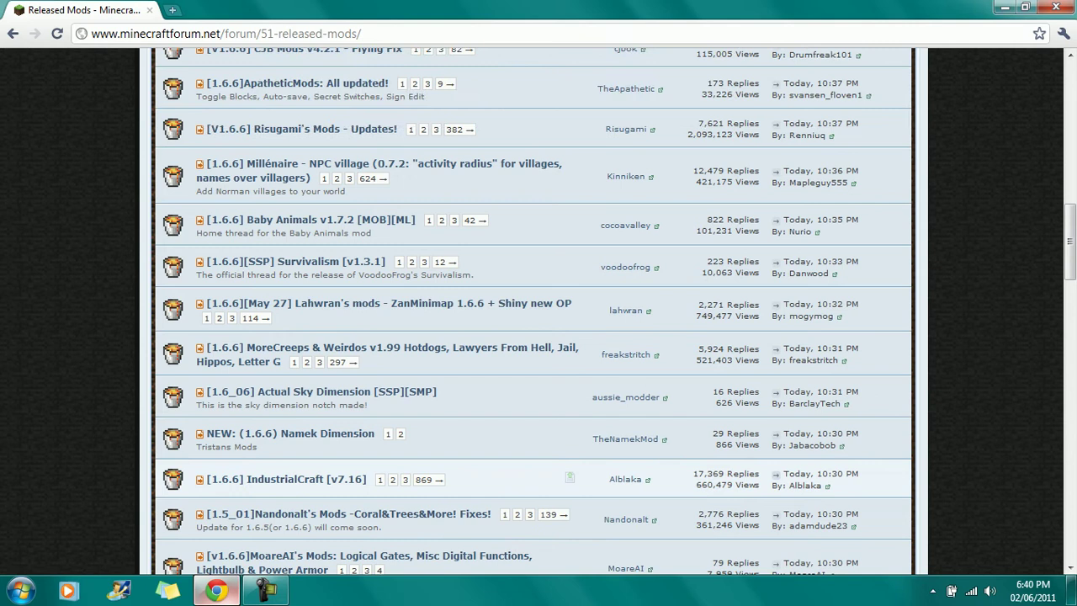
scroll(539, 392, "up", 2)
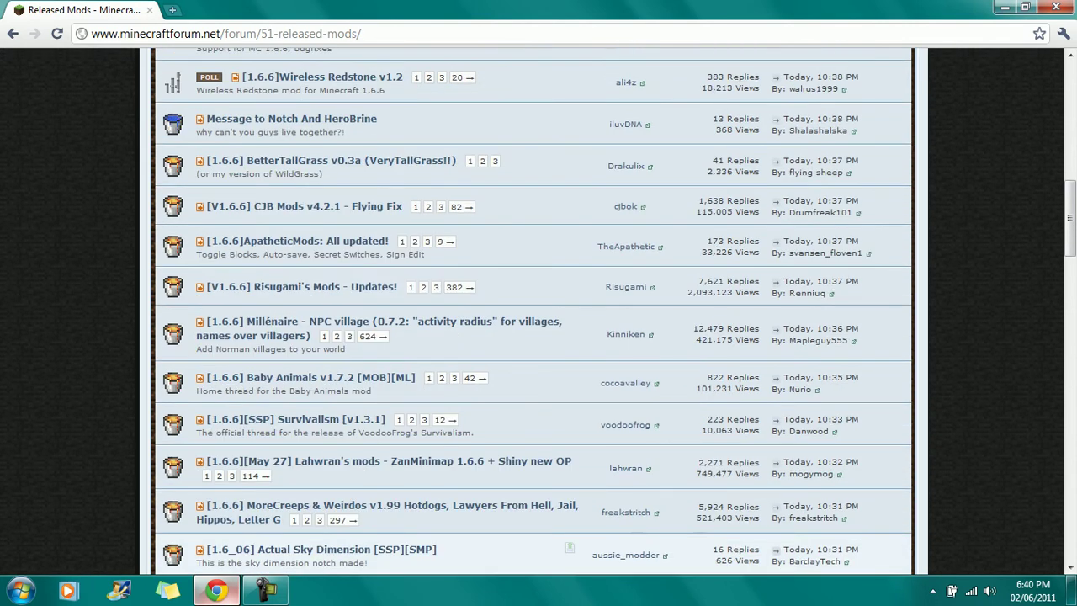
scroll(538, 337, "up", 2)
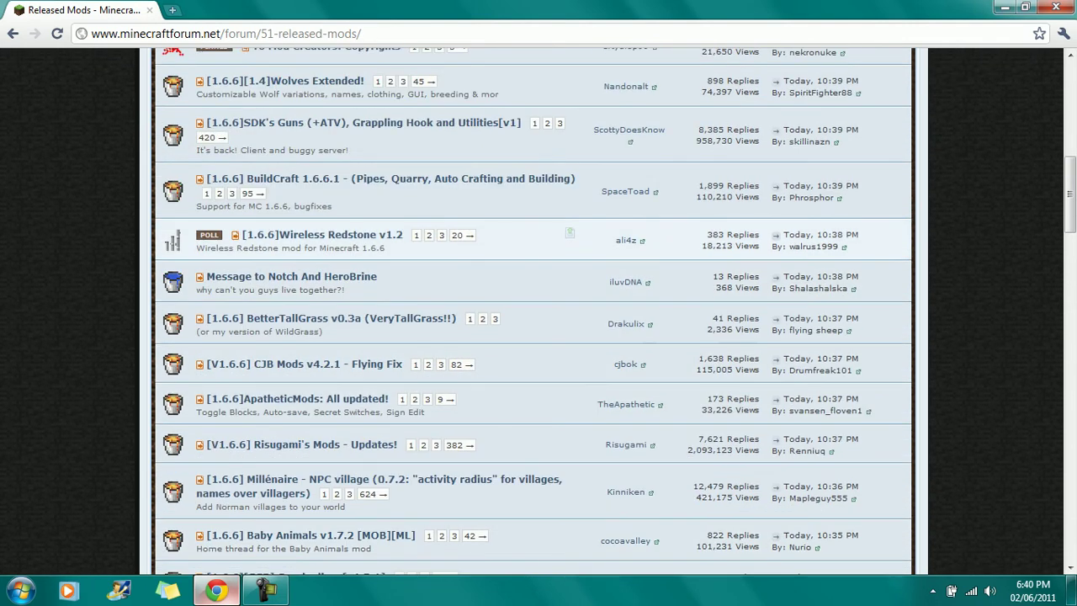
scroll(539, 336, "up", 4)
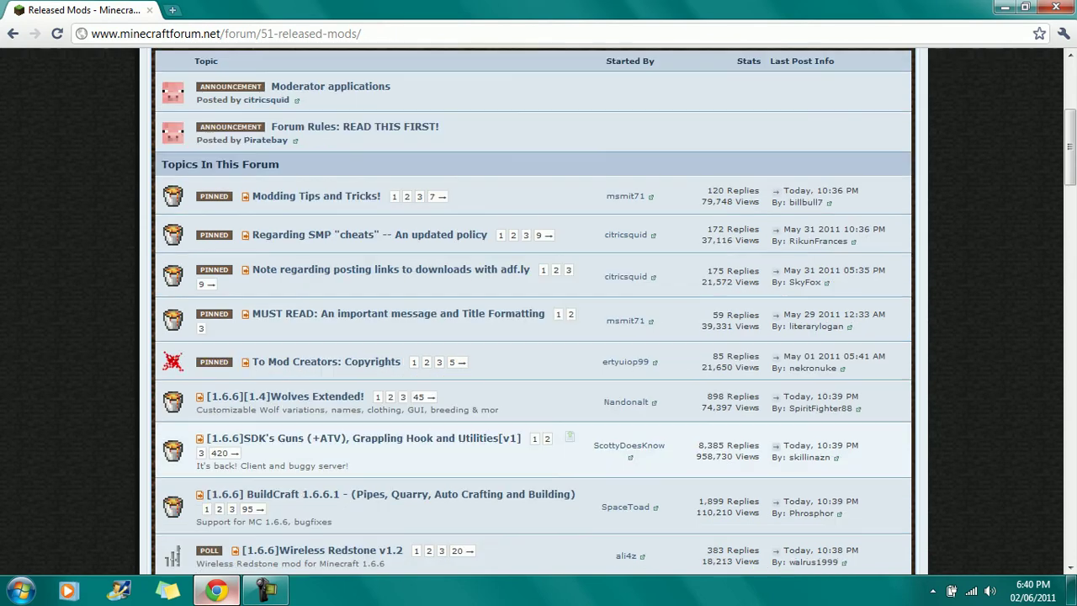
scroll(538, 311, "down", 1)
scroll(539, 336, "down", 7)
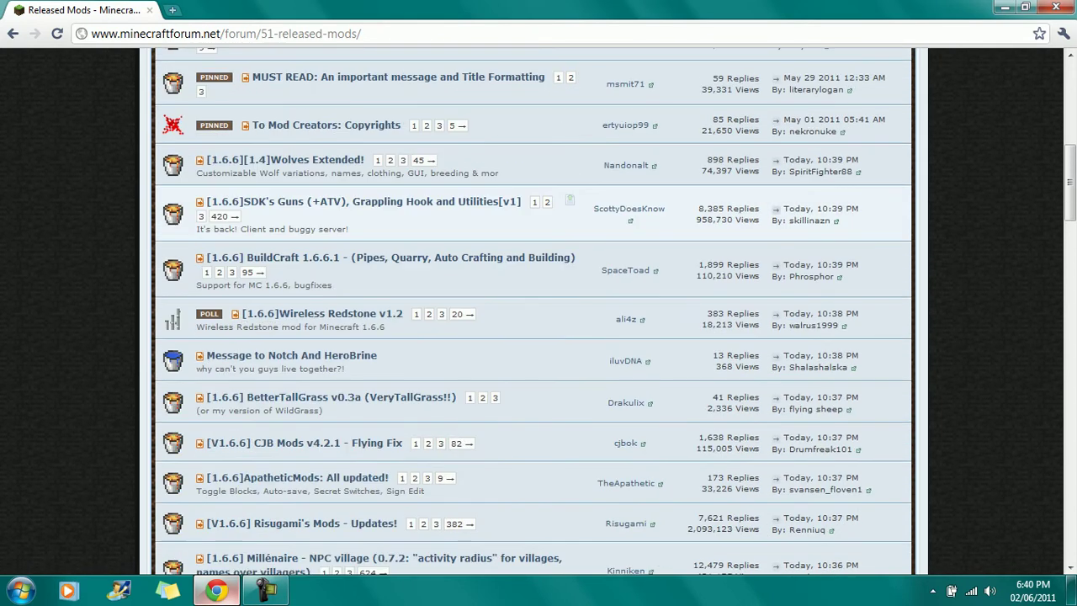
scroll(538, 353, "down", 4)
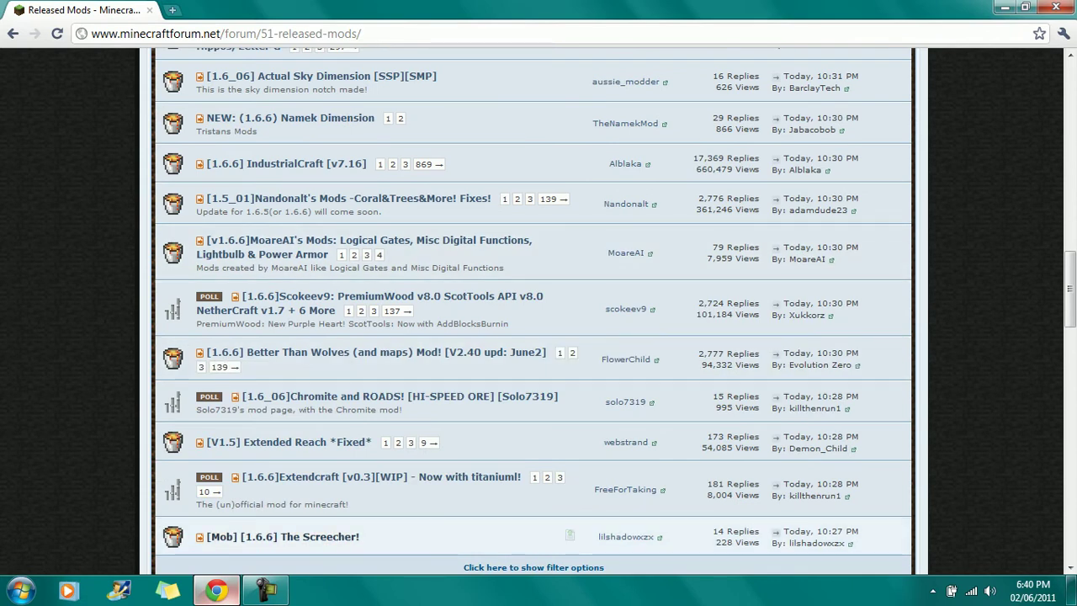
scroll(370, 547, "down", 2)
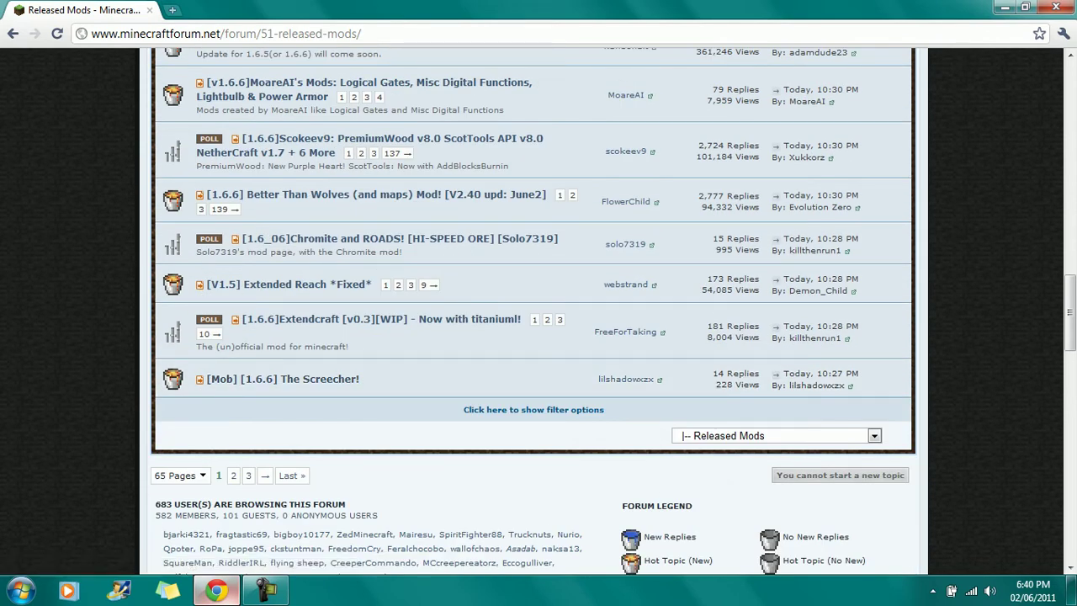
Go to the second page of Released Mods and open the "TooManyItems in-game invedit" topic for 1.6.6.
left_click(264, 475)
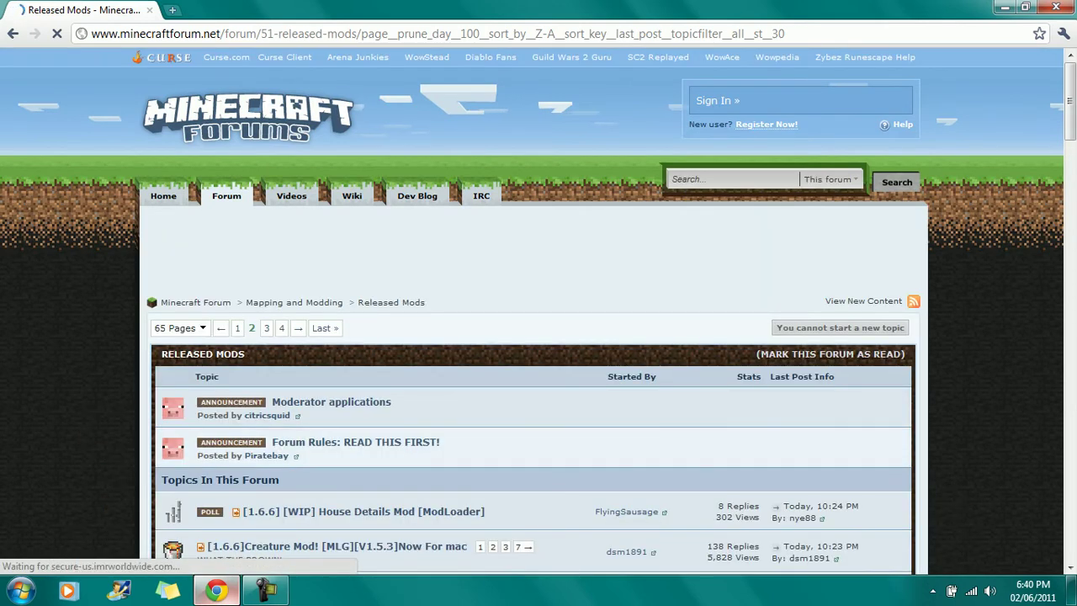
scroll(538, 354, "down", 2)
scroll(539, 353, "down", 2)
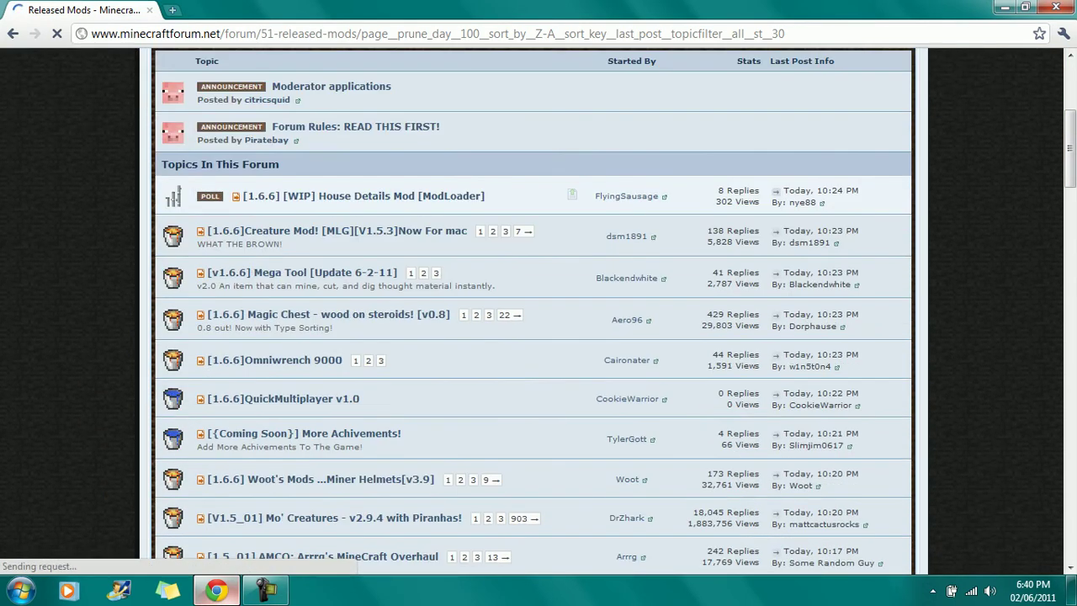
scroll(538, 353, "down", 2)
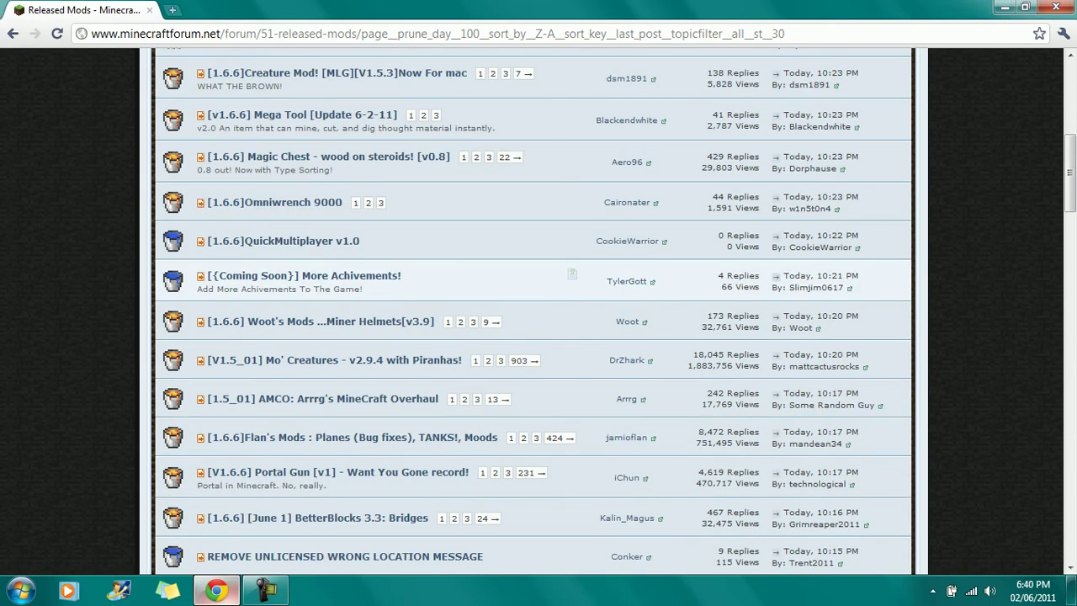
scroll(538, 353, "down", 3)
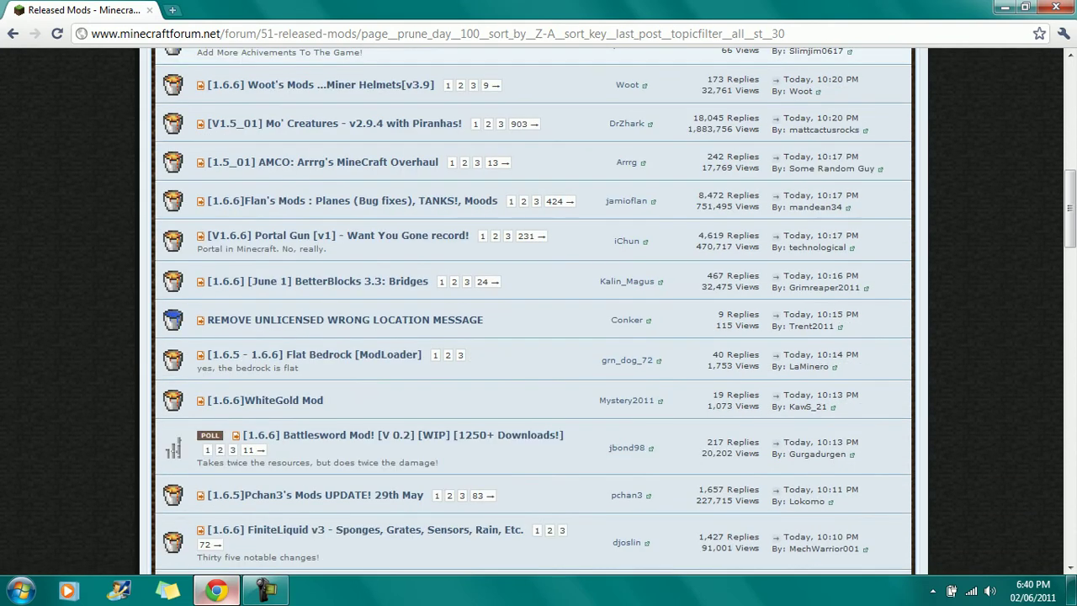
scroll(538, 353, "down", 6)
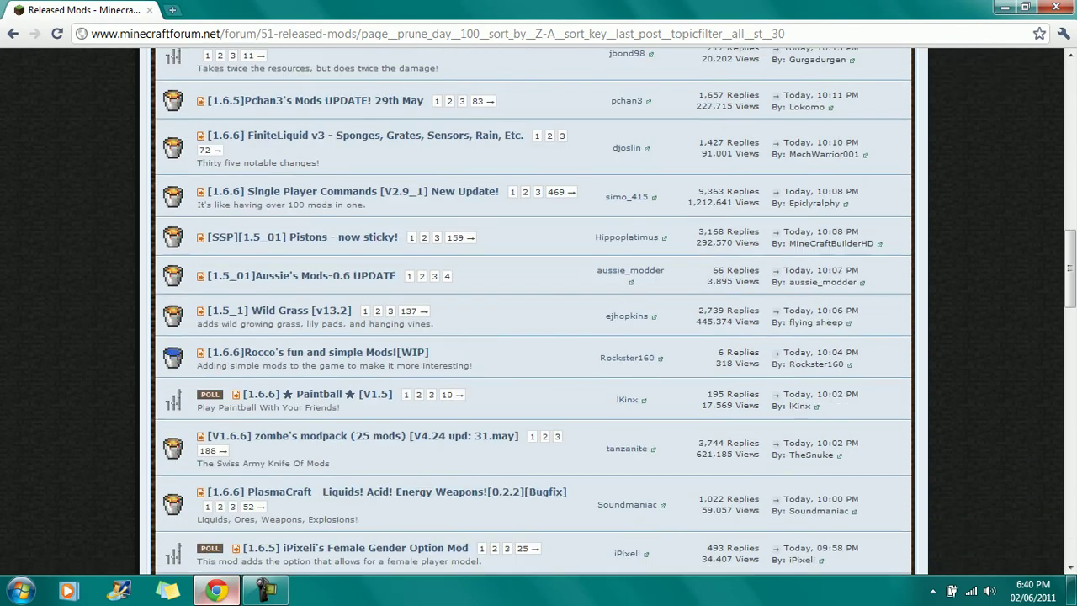
scroll(538, 353, "down", 1)
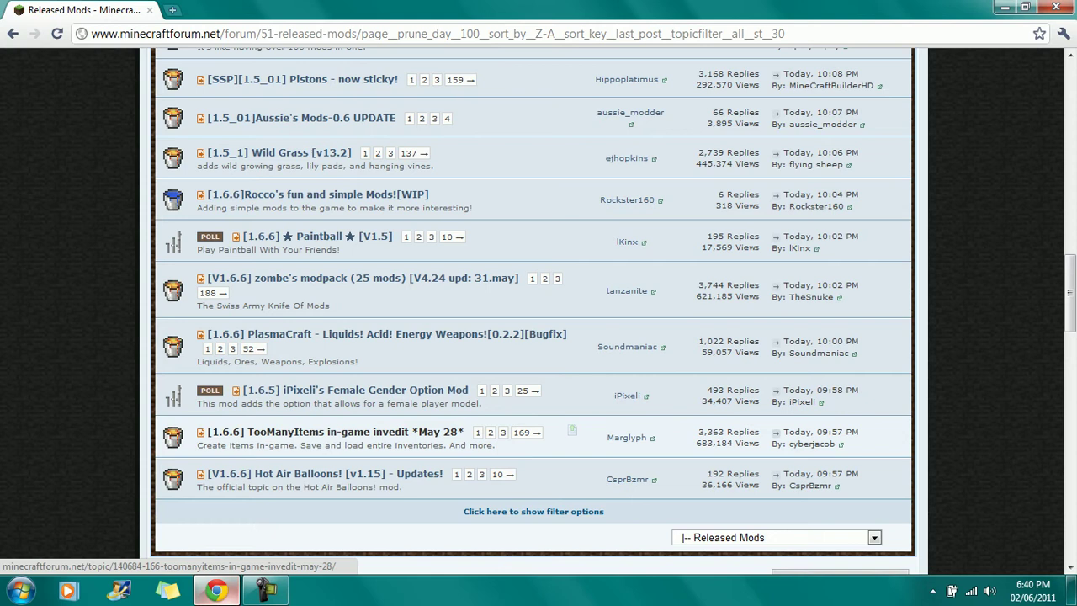
left_click(299, 433)
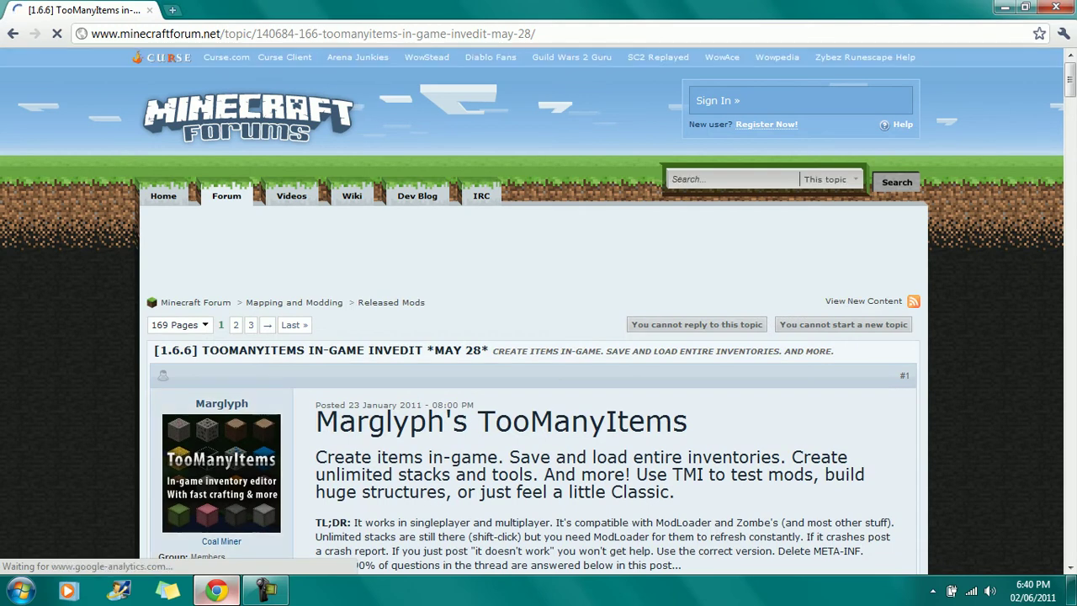
Download the TooManyItems zip for Beta 1.6.6 and 1.6.5 from the topic's Download section, skipping the AdF.ly ad.
scroll(538, 311, "down", 4)
scroll(538, 311, "down", 4)
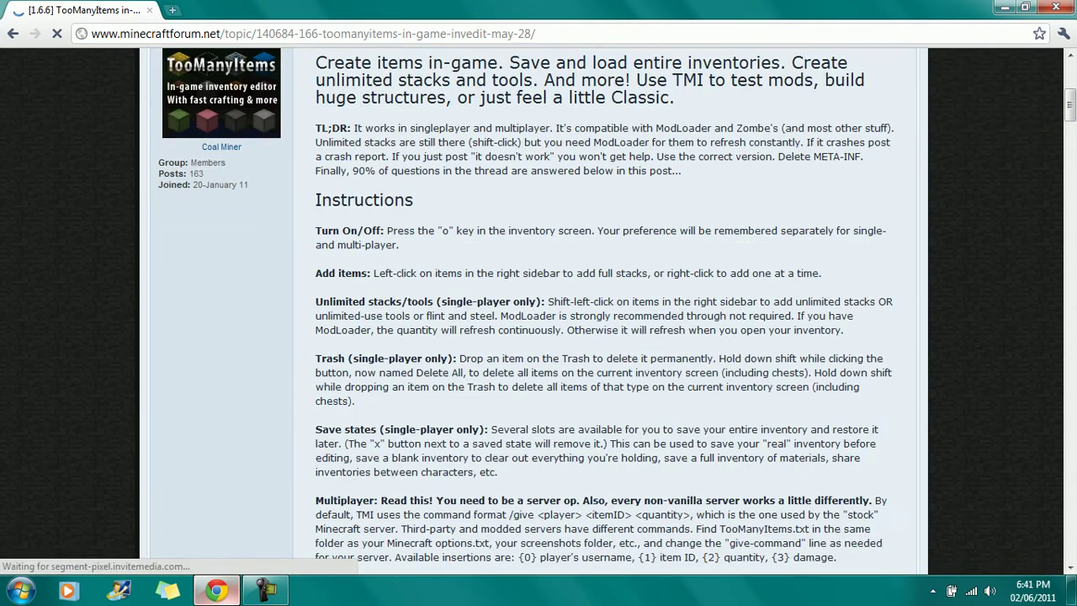
scroll(538, 311, "up", 3)
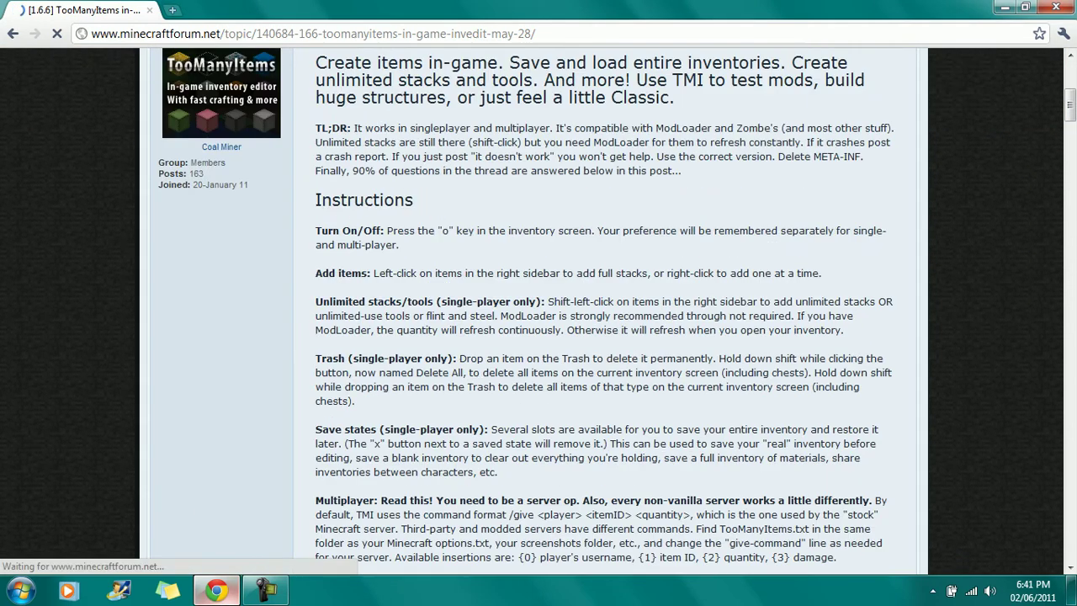
scroll(538, 311, "down", 5)
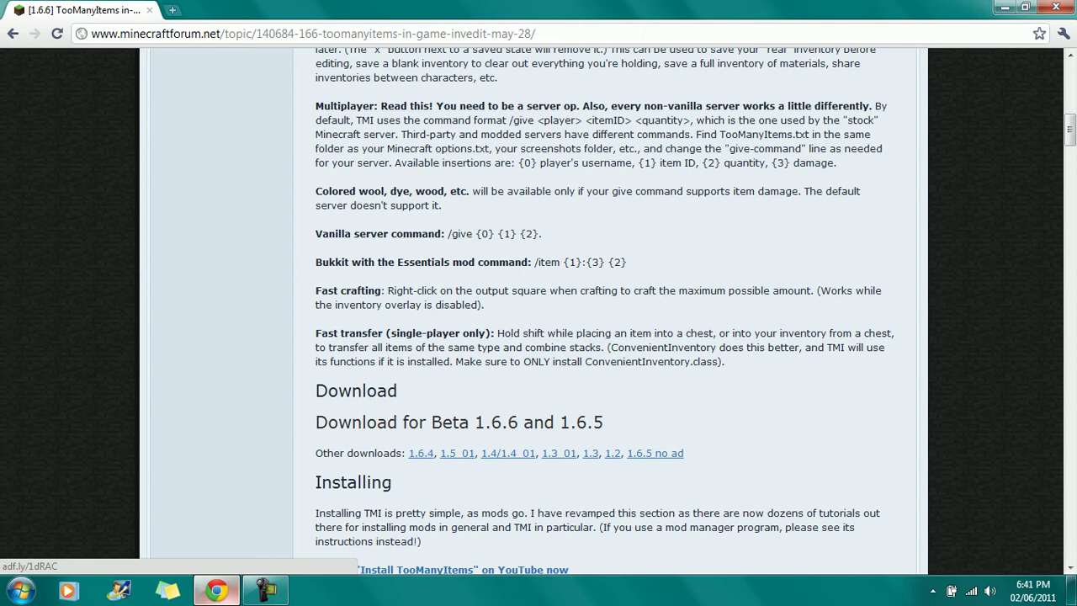
left_click(395, 422)
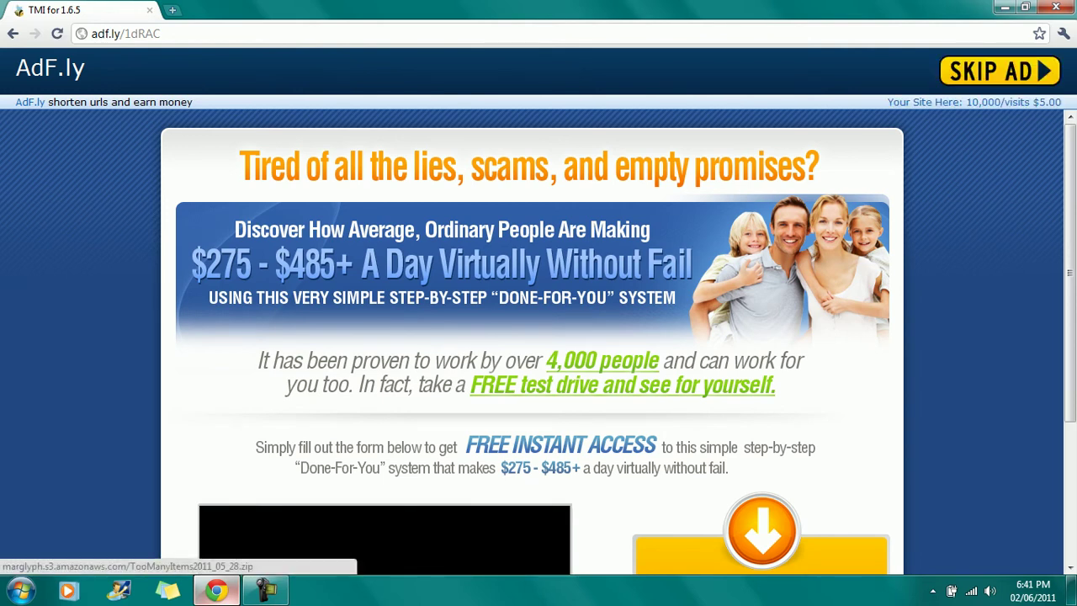
left_click(999, 71)
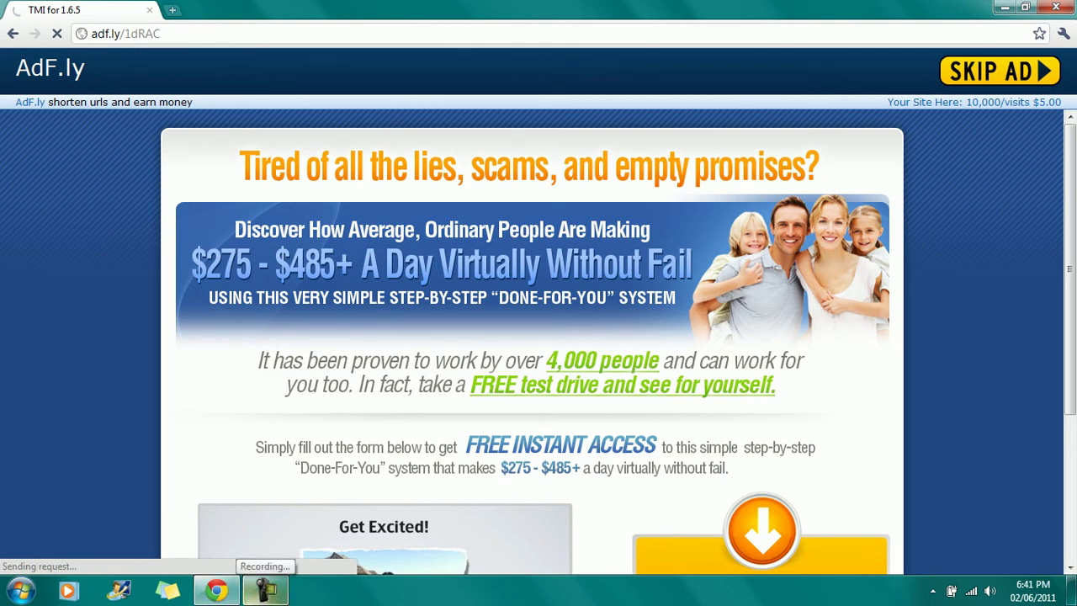
left_click(263, 589)
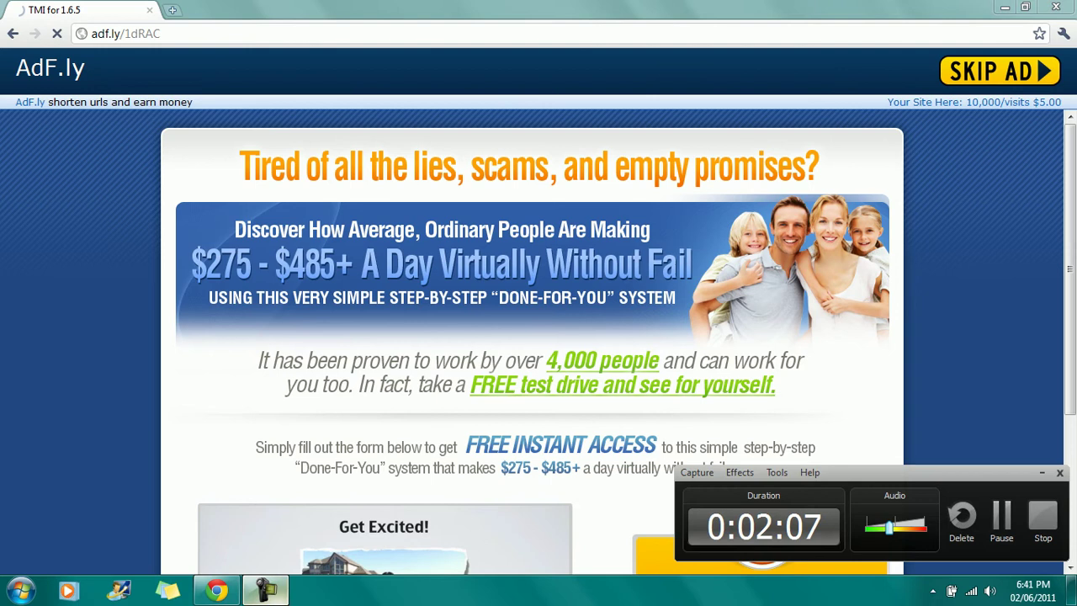
left_click(1001, 519)
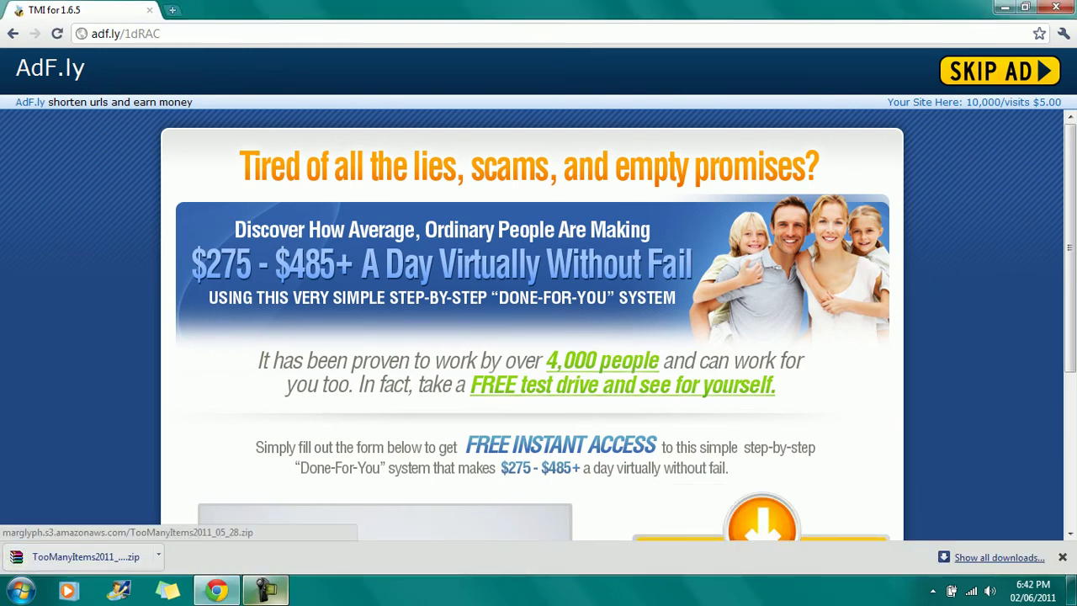
scroll(539, 337, "down", 2)
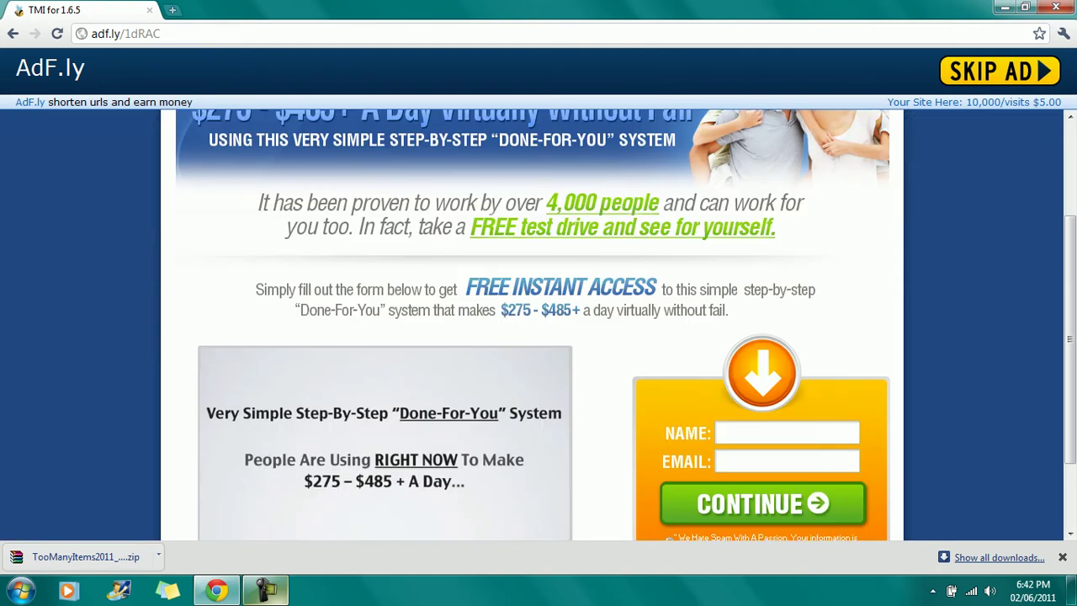
scroll(538, 337, "up", 2)
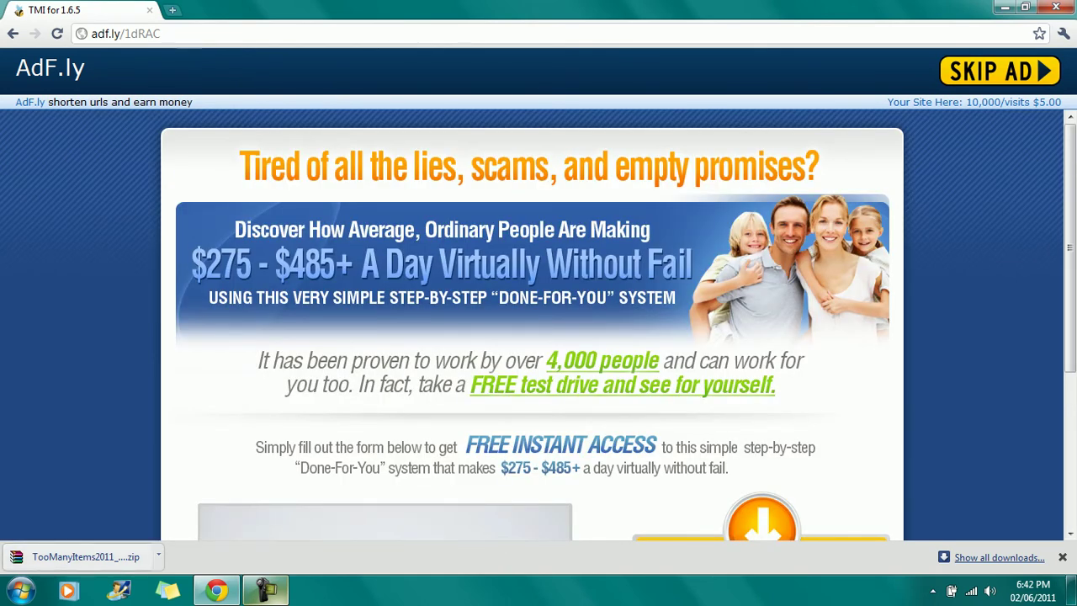
Put the downloaded TooManyItems zip on the desktop and close the browser.
left_click(1026, 6)
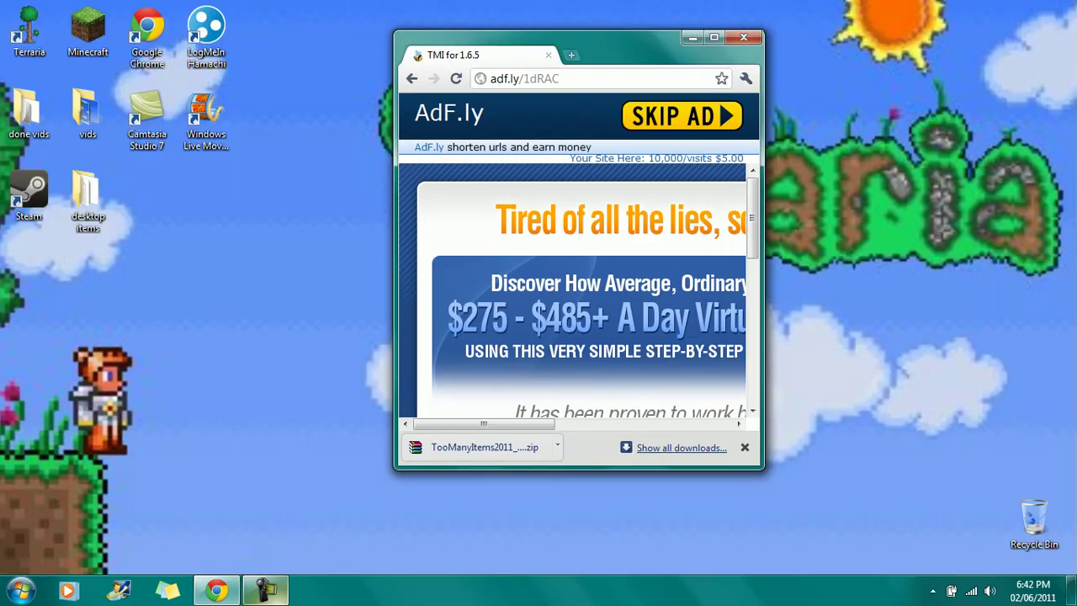
left_click_drag(484, 447, 243, 217)
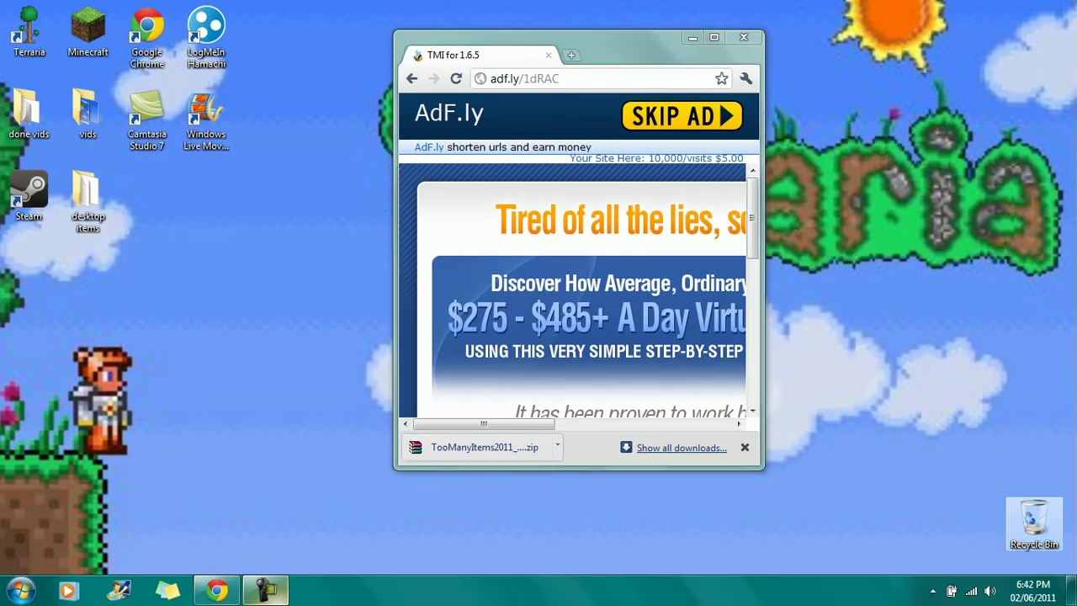
left_click(743, 37)
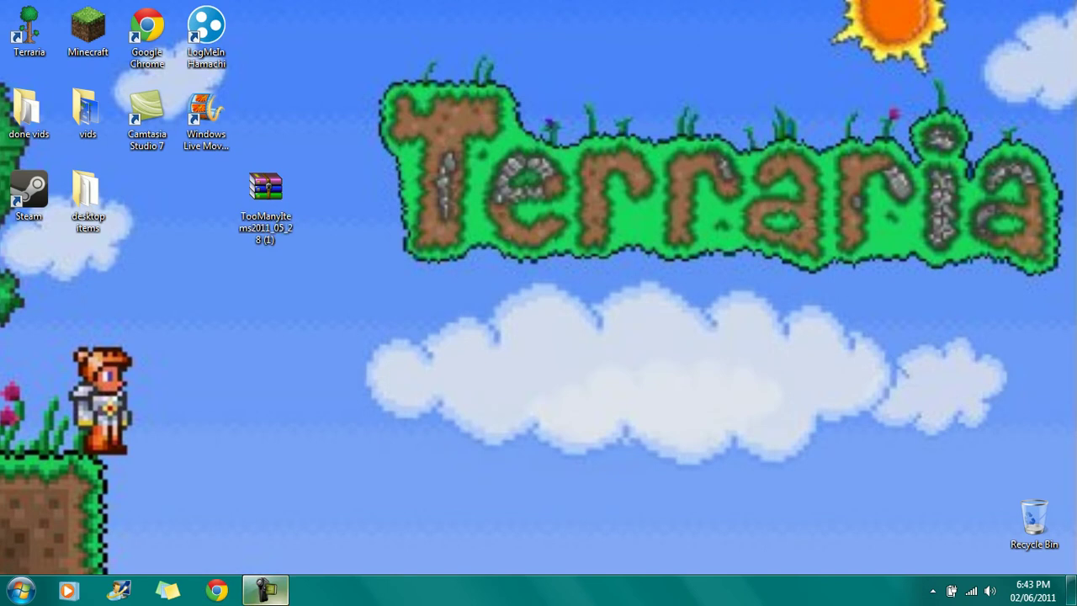
left_click(20, 591)
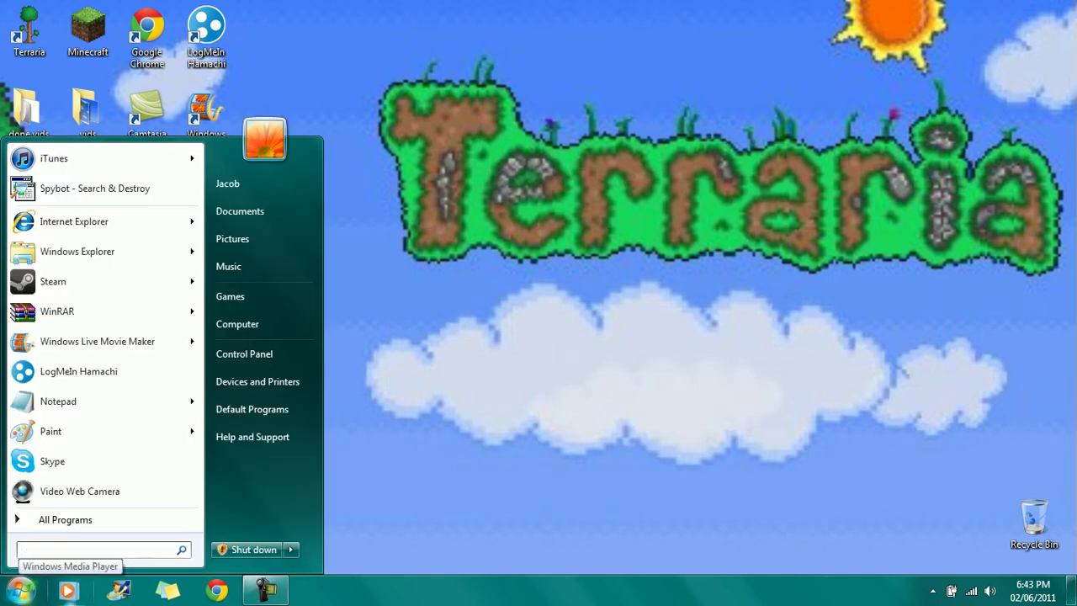
left_click(21, 591)
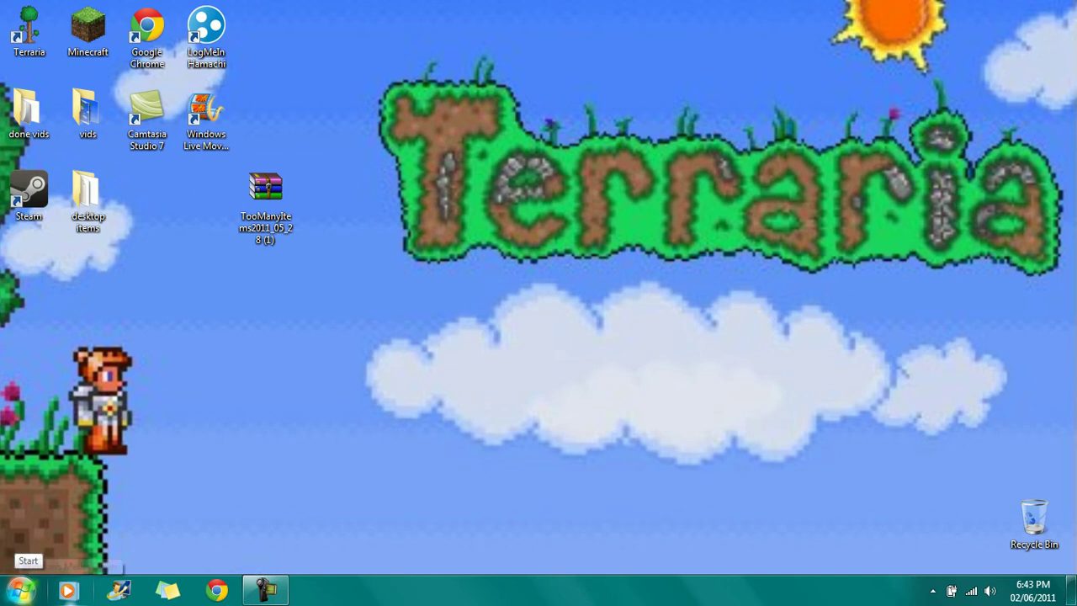
left_click(20, 590)
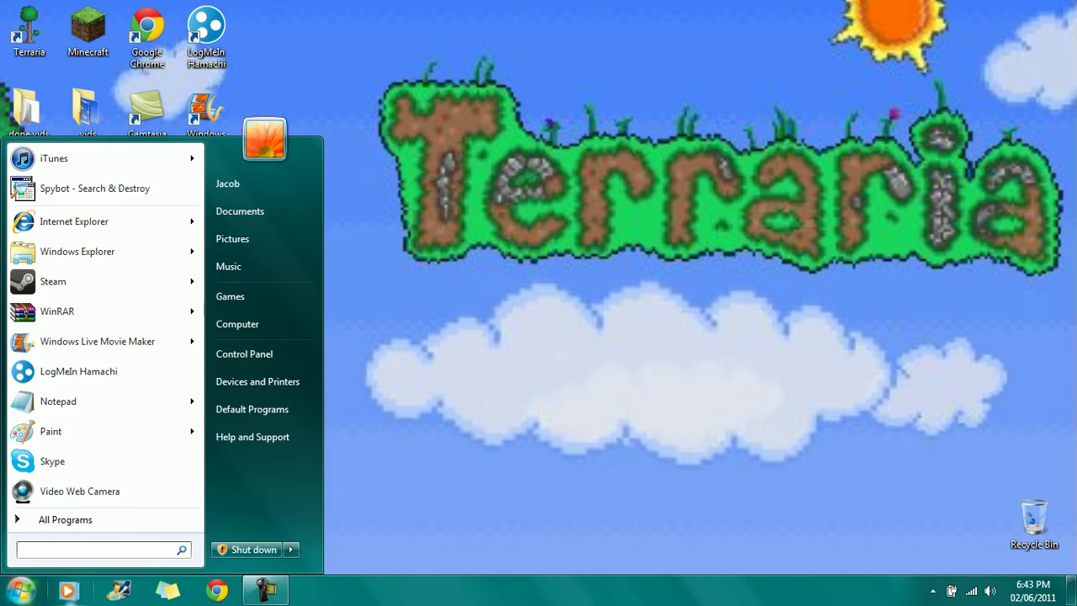
type("%appdata%")
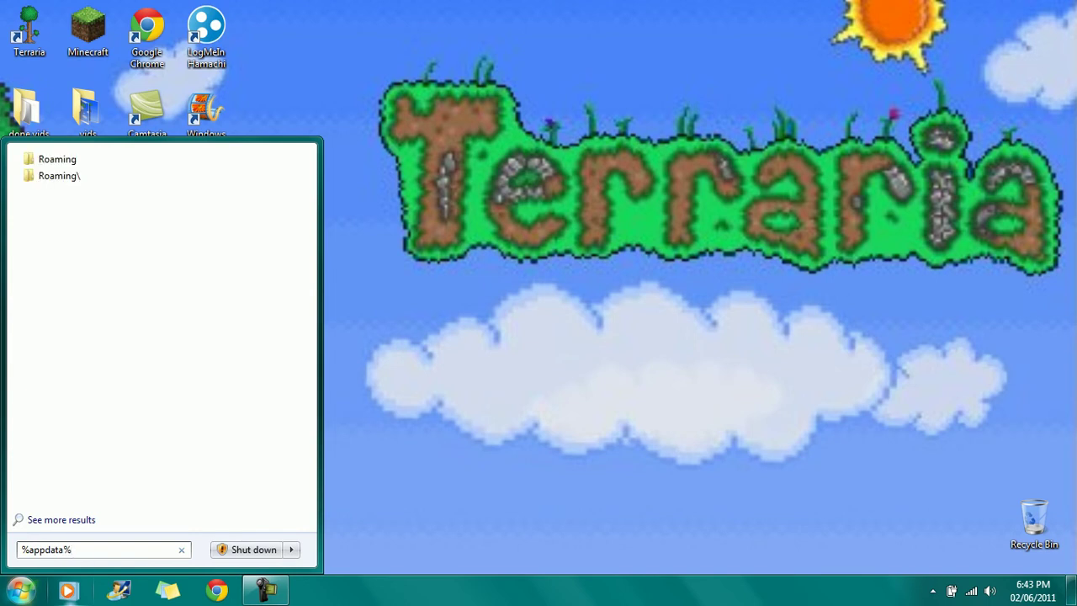
left_click_drag(72, 549, 21, 550)
key("Return")
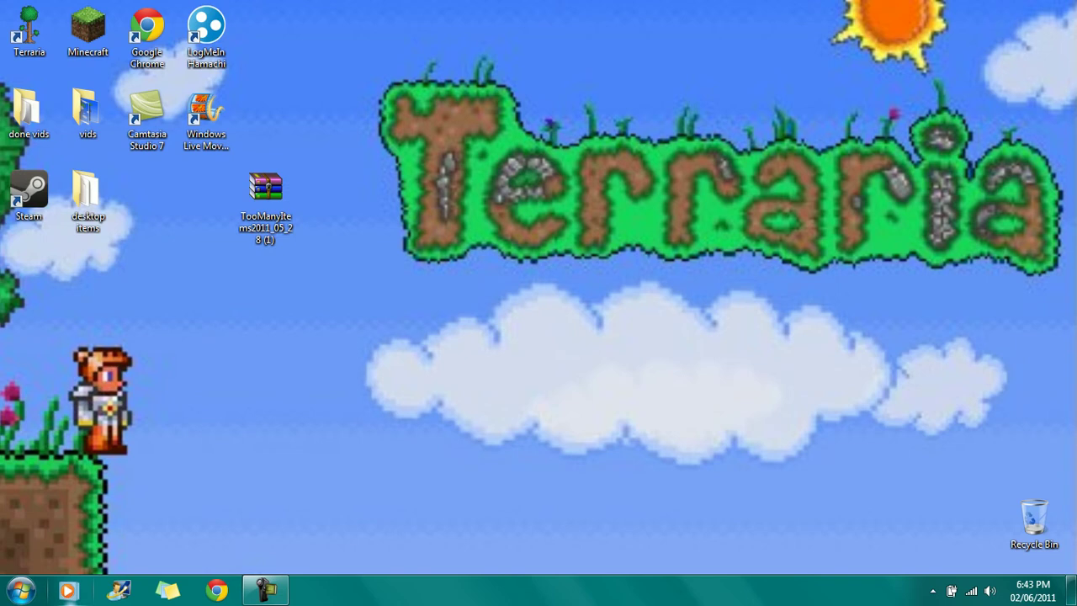
Open the Roaming folder through %appdata% and move the TooManyItems zip to a free area on the desktop's far side.
key("super")
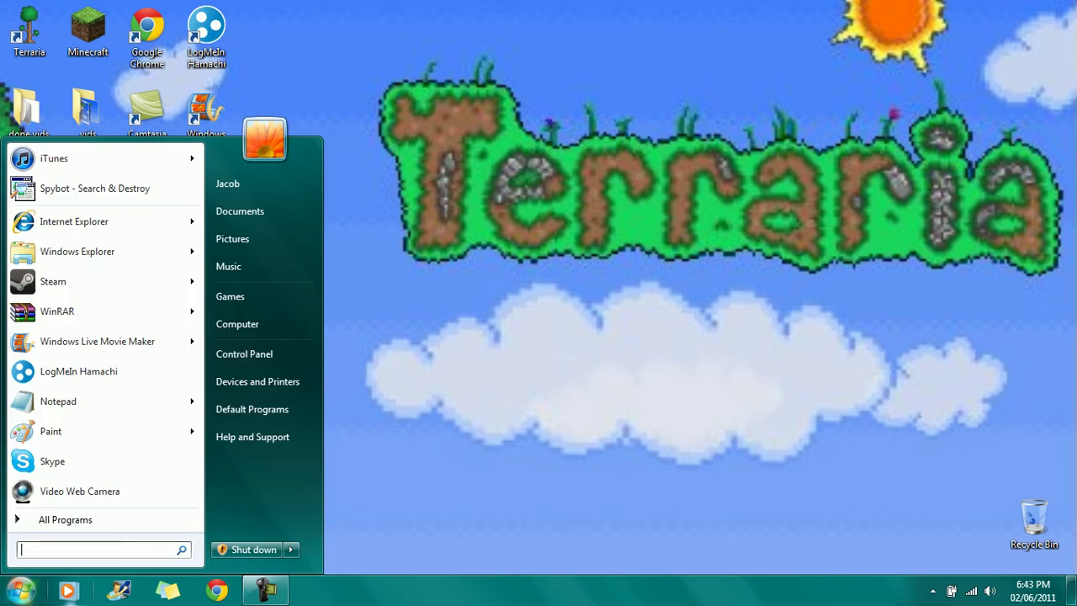
type("%appdata%")
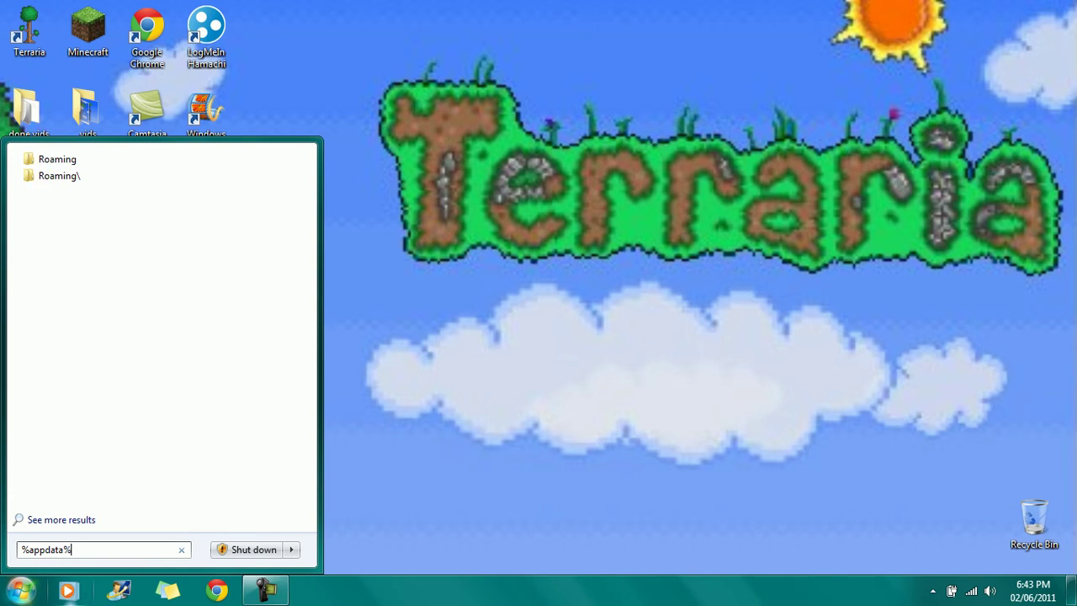
key("Return")
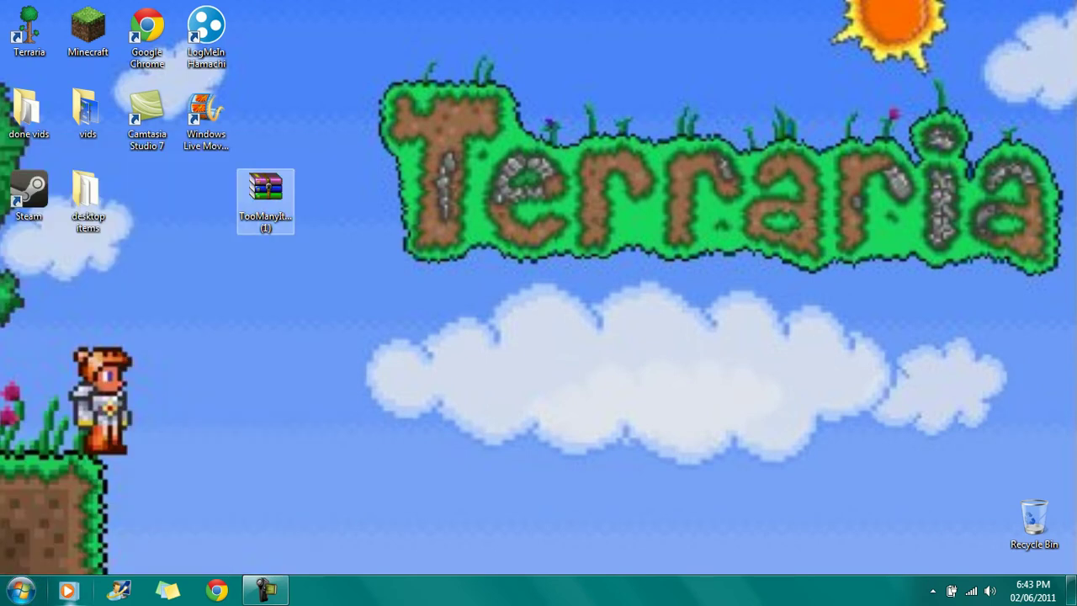
left_click_drag(265, 189, 917, 271)
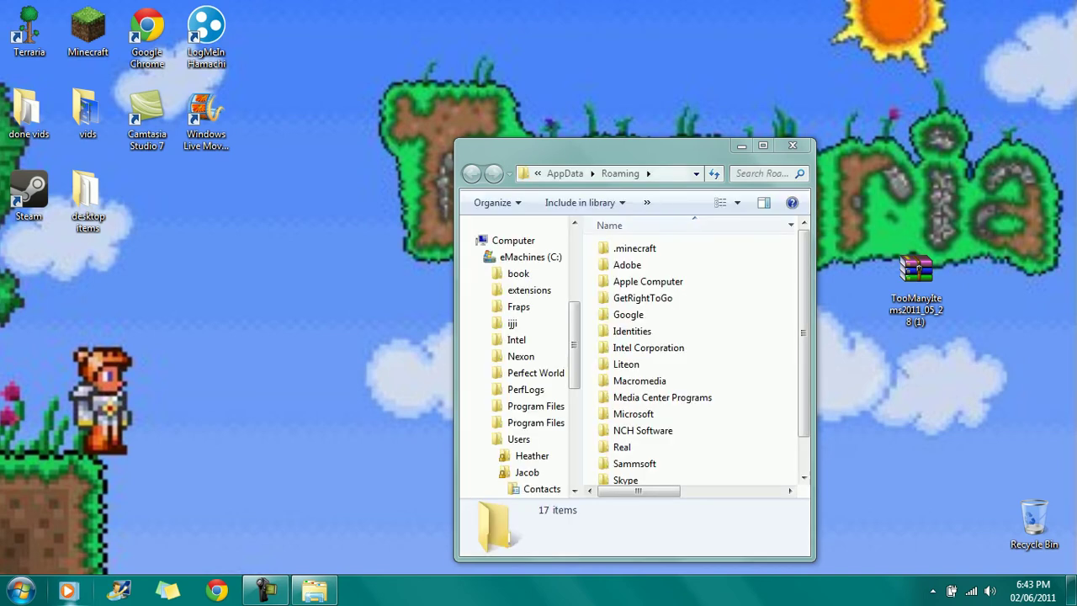
Open the bin folder inside .minecraft and move its window away from the TooManyItems zip.
double_click(635, 248)
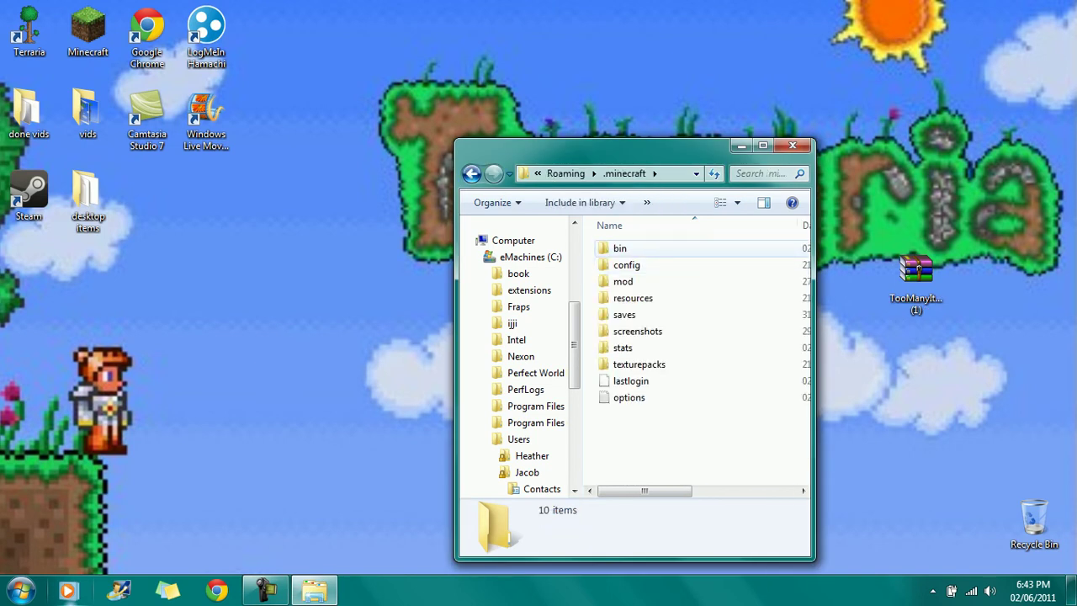
double_click(620, 248)
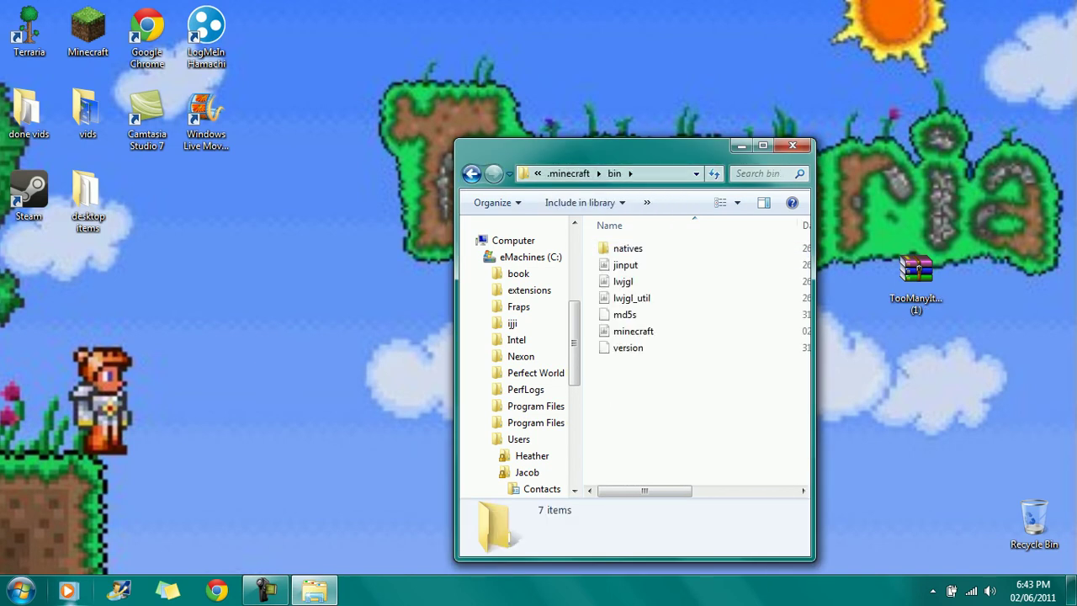
left_click_drag(598, 148, 264, 116)
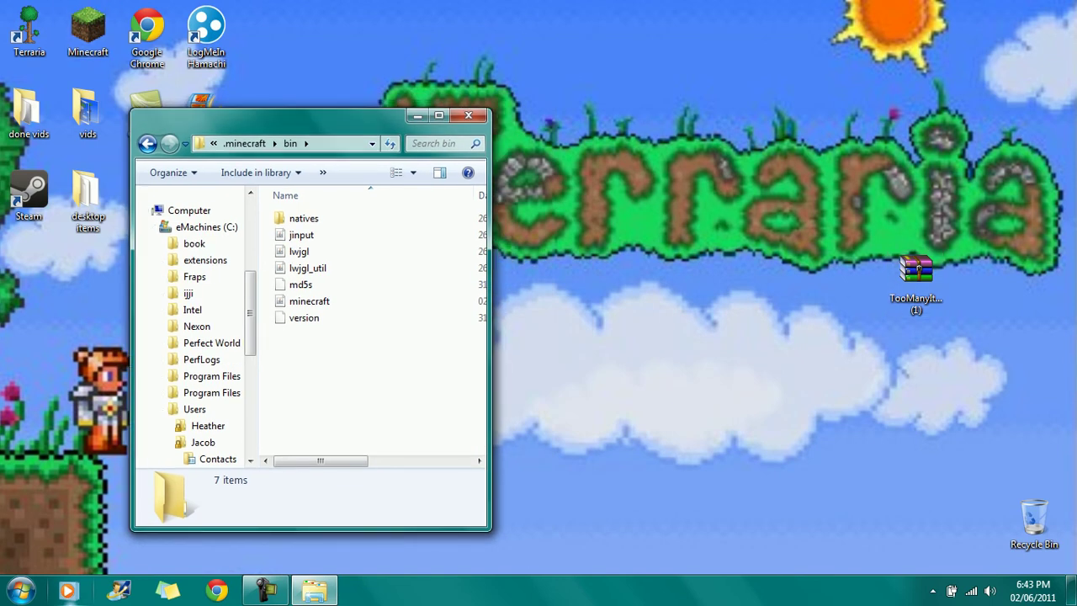
left_click_drag(278, 117, 279, 158)
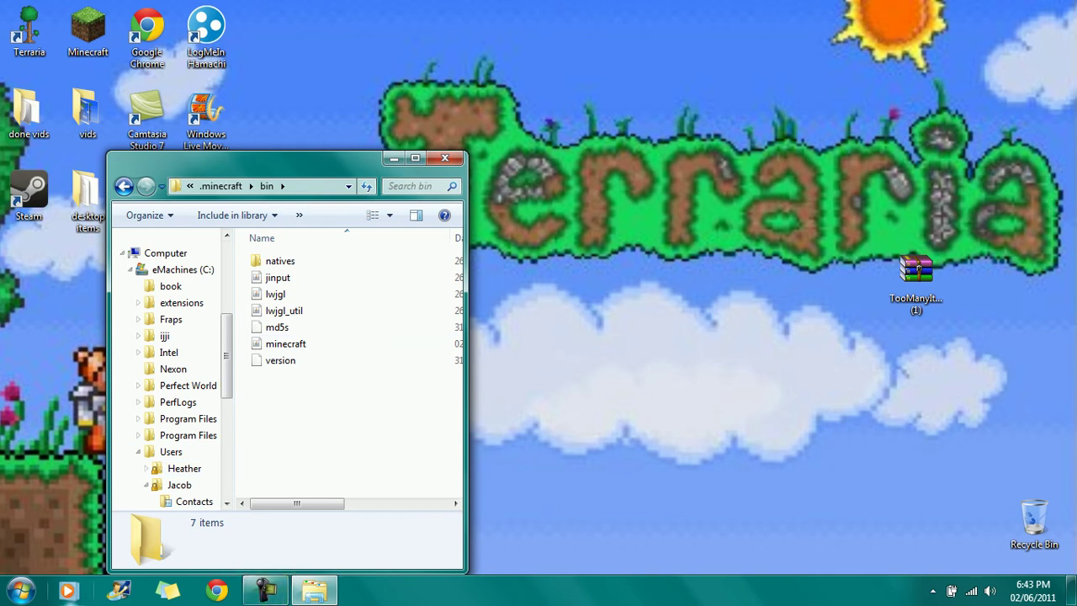
Go back to the .minecraft folder and reopen its bin folder.
left_click(124, 186)
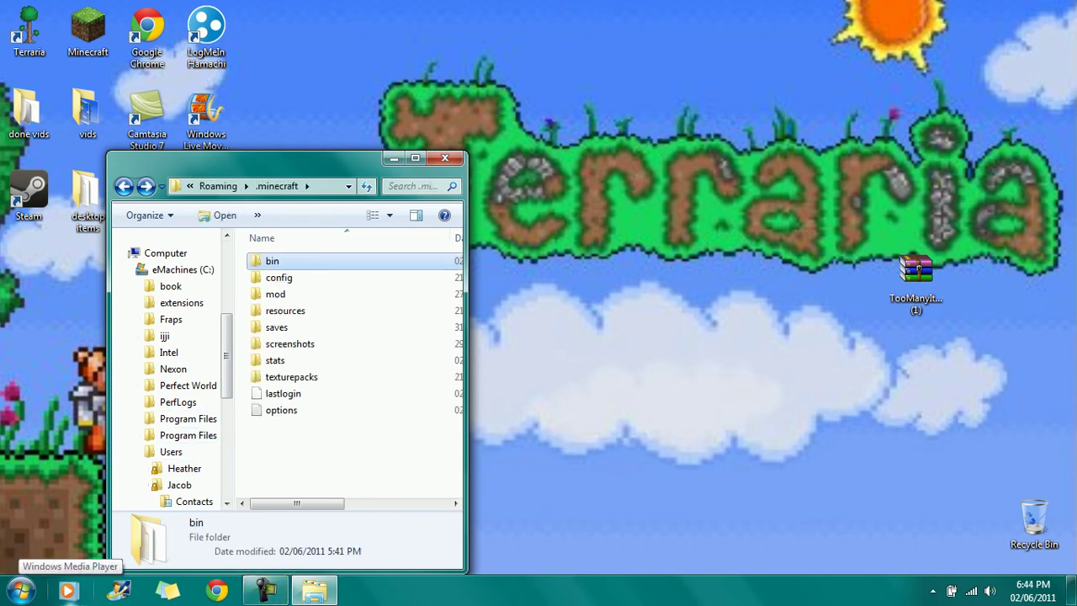
key("alt+Left")
key("Return")
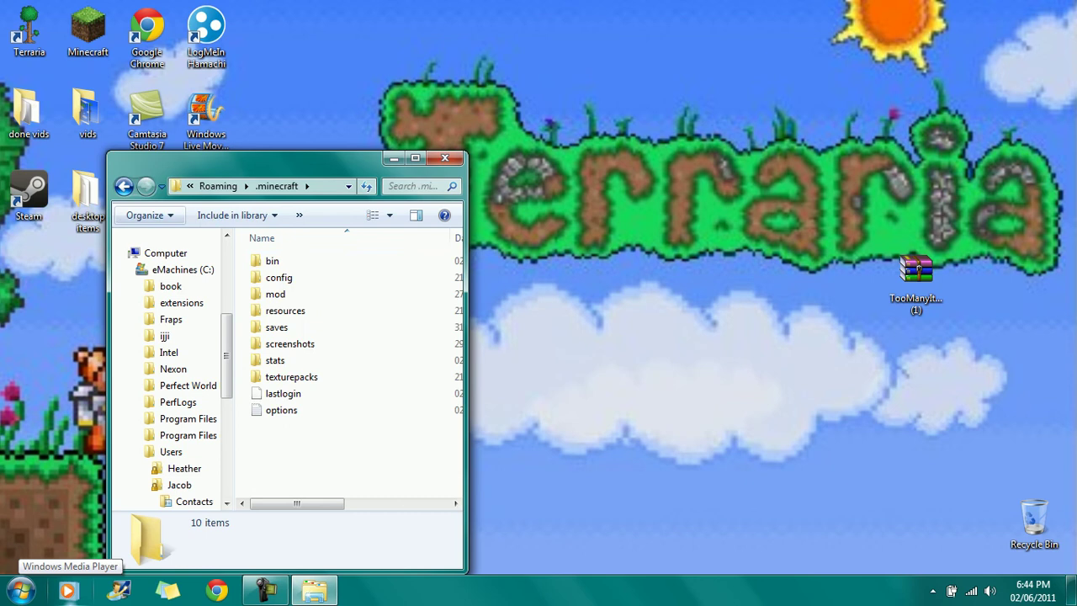
double_click(271, 261)
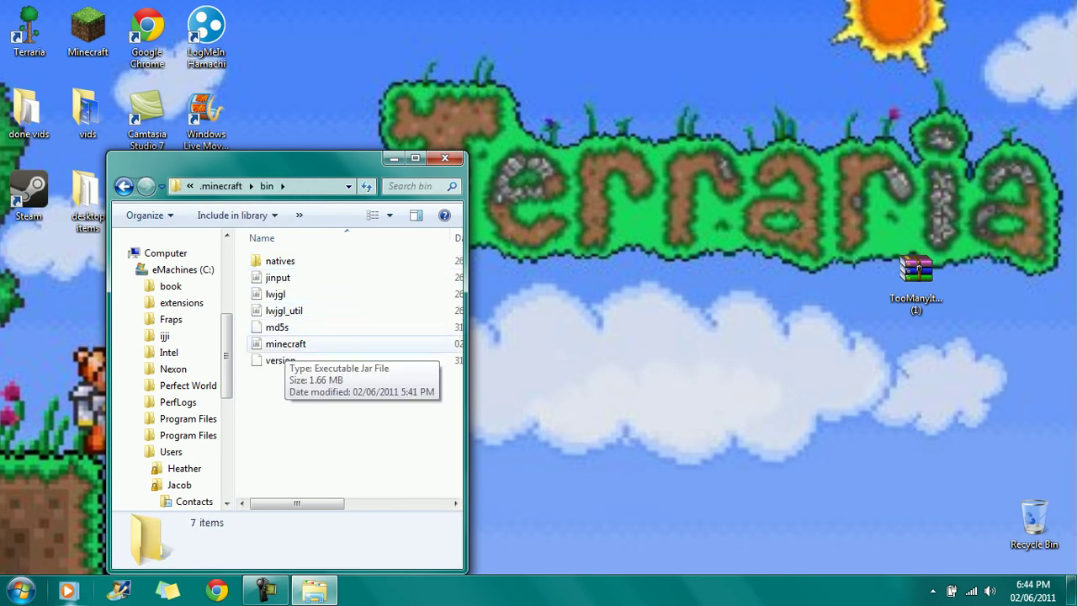
Open the minecraft jar file with WinRAR, close the folder window and licence reminder, and shrink the archive to a smaller window.
right_click(296, 345)
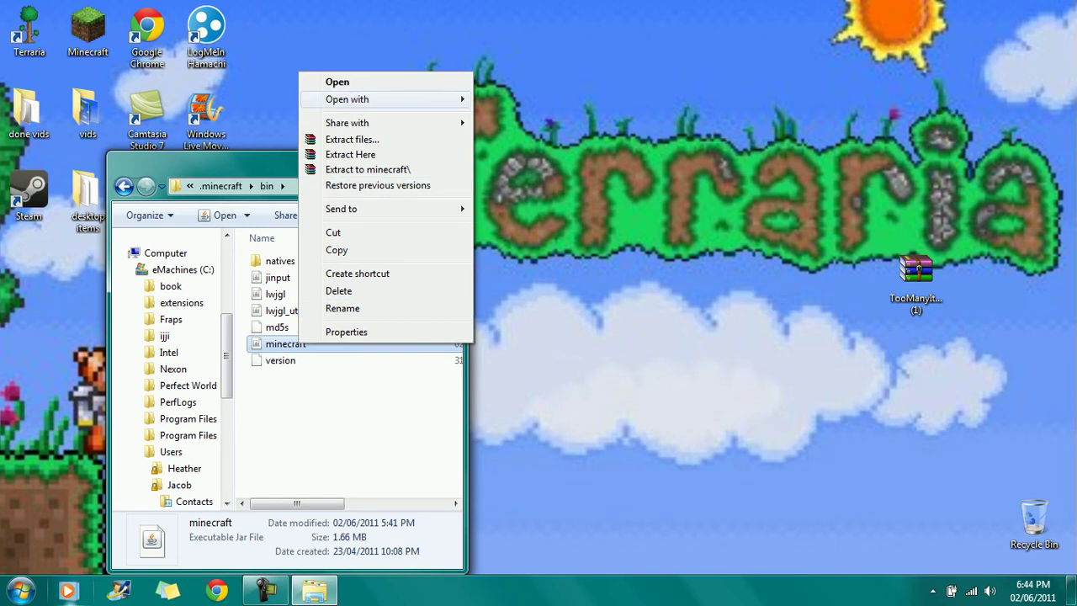
mouse_move(379, 99)
left_click(531, 117)
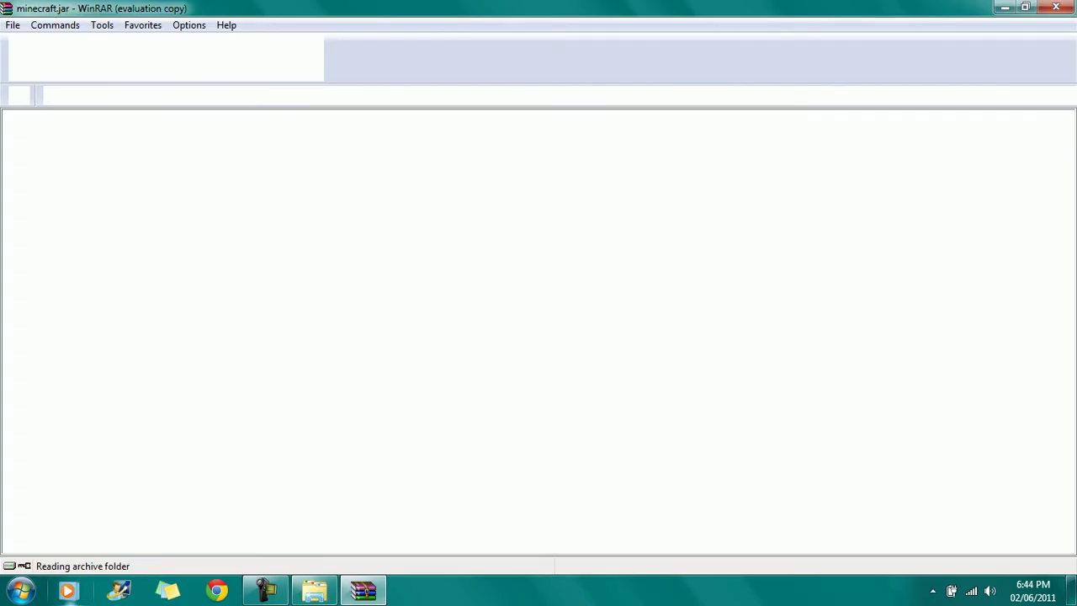
left_click(313, 590)
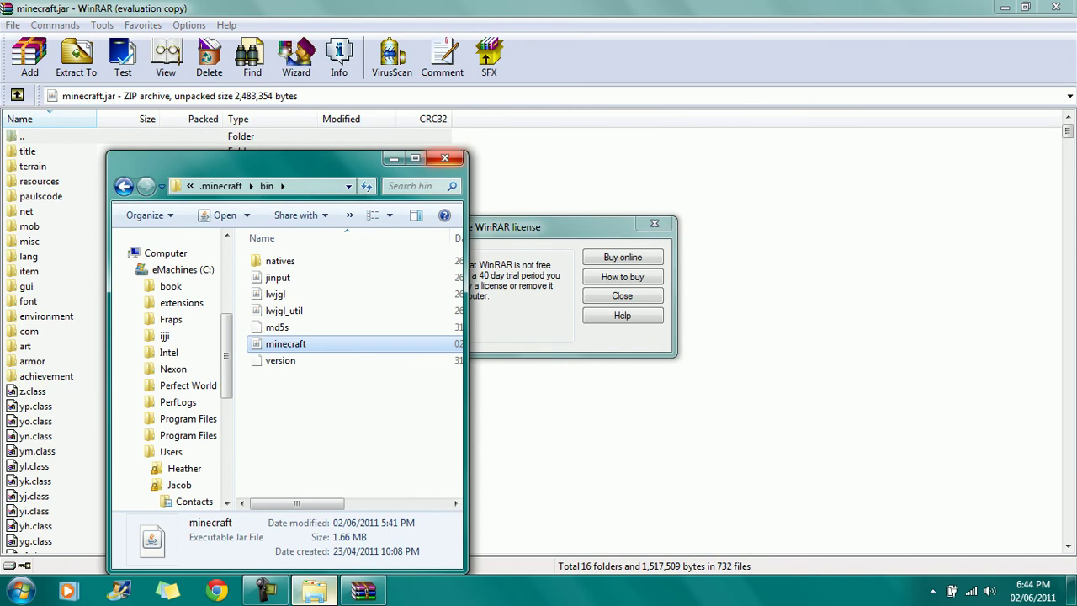
left_click(445, 159)
key("Escape")
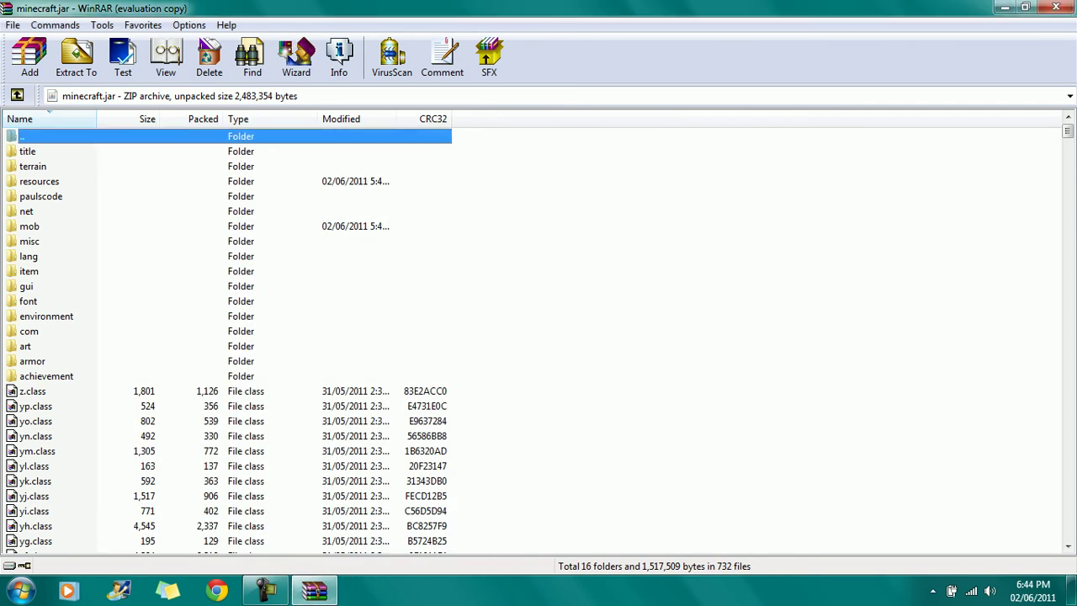
left_click(1024, 7)
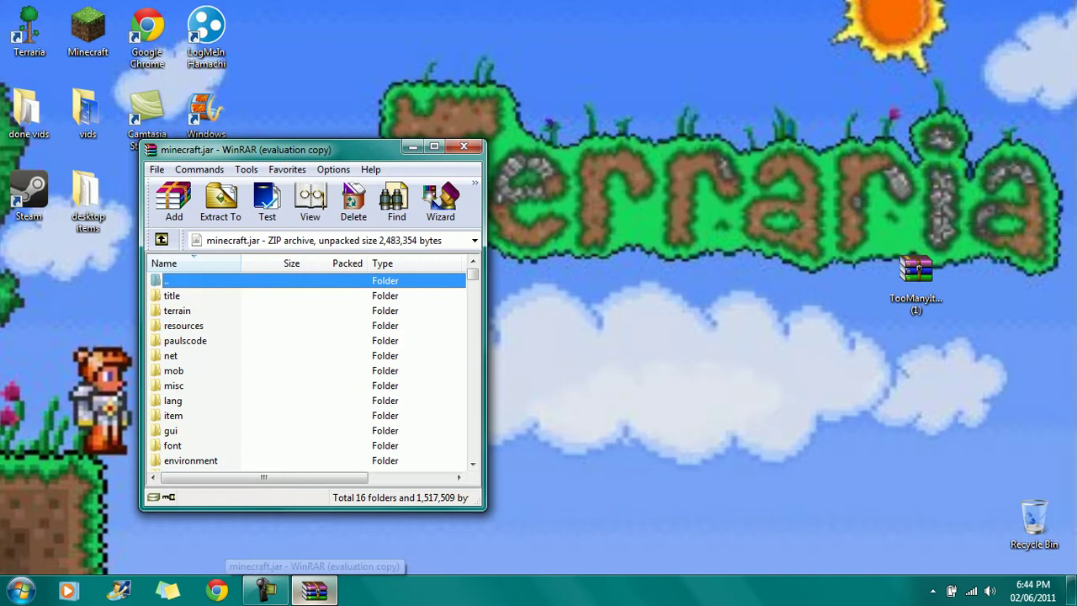
Open the TooManyItems zip from the desktop, dismiss the licence reminder and place its window beside the minecraft.jar window.
double_click(915, 278)
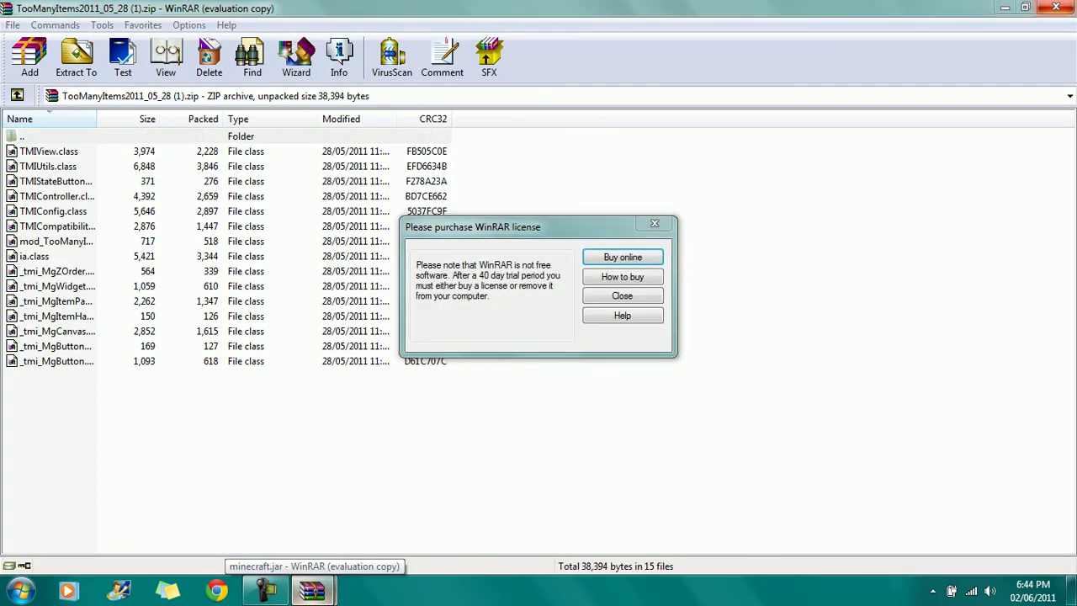
key("Escape")
left_click(1024, 7)
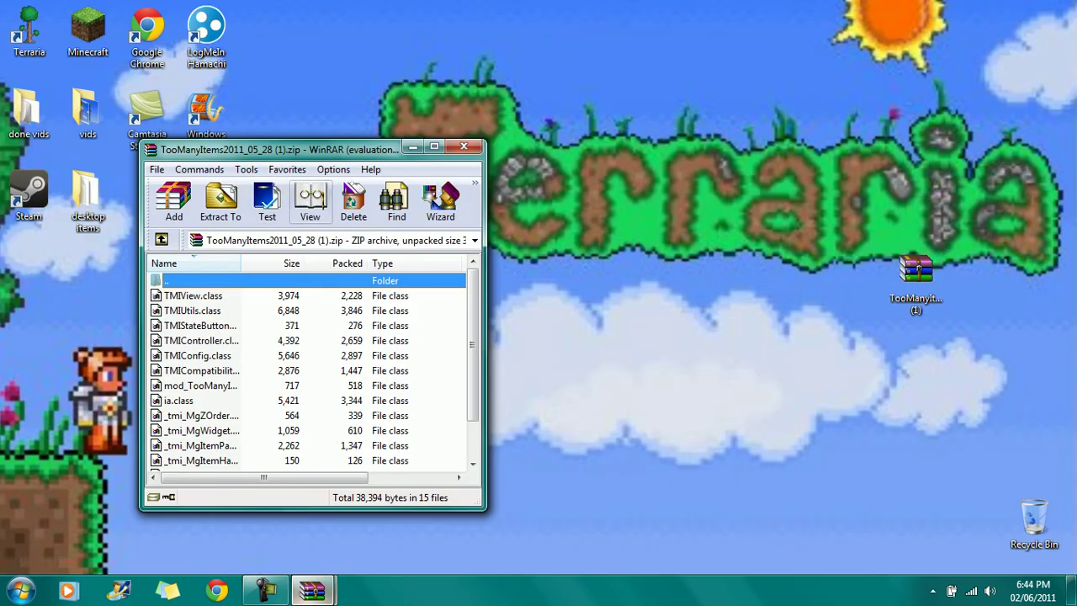
left_click_drag(309, 149, 626, 149)
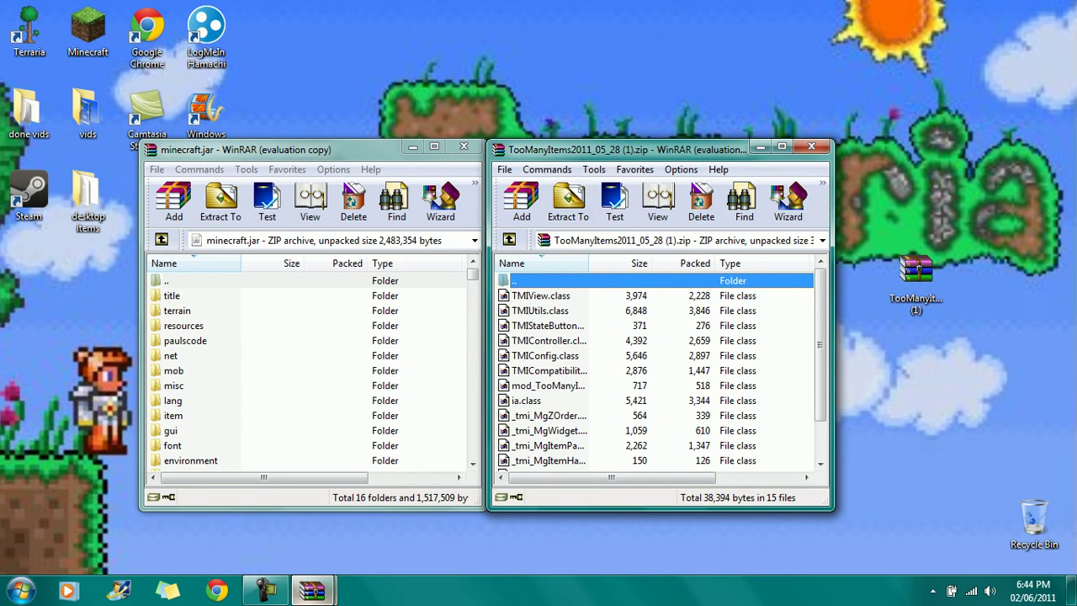
Maximize the TooManyItems archive window and select all of its class files.
scroll(656, 370, "down", 1)
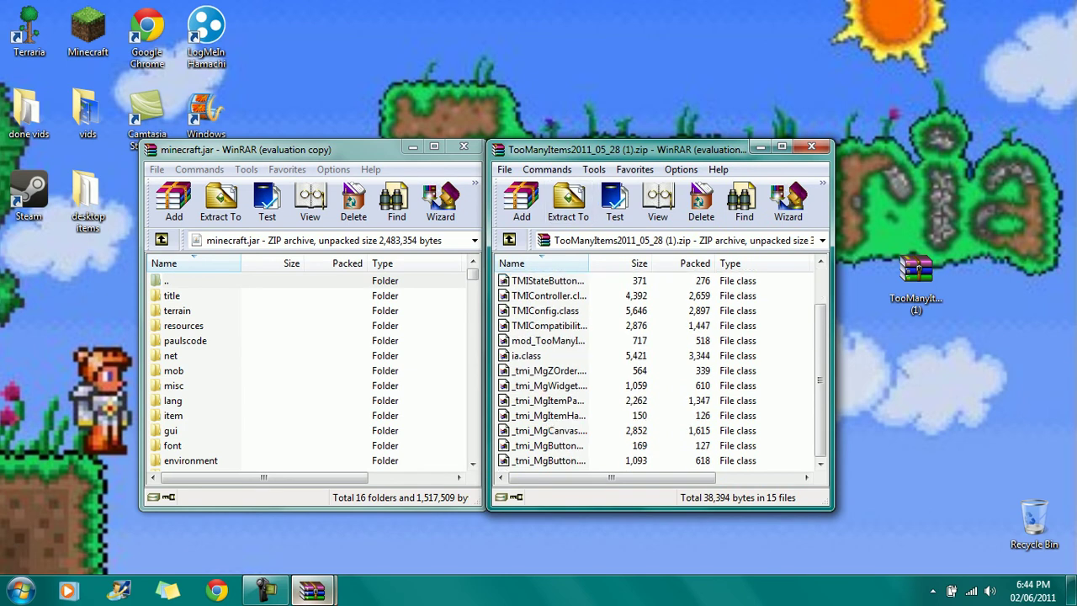
left_click(546, 460)
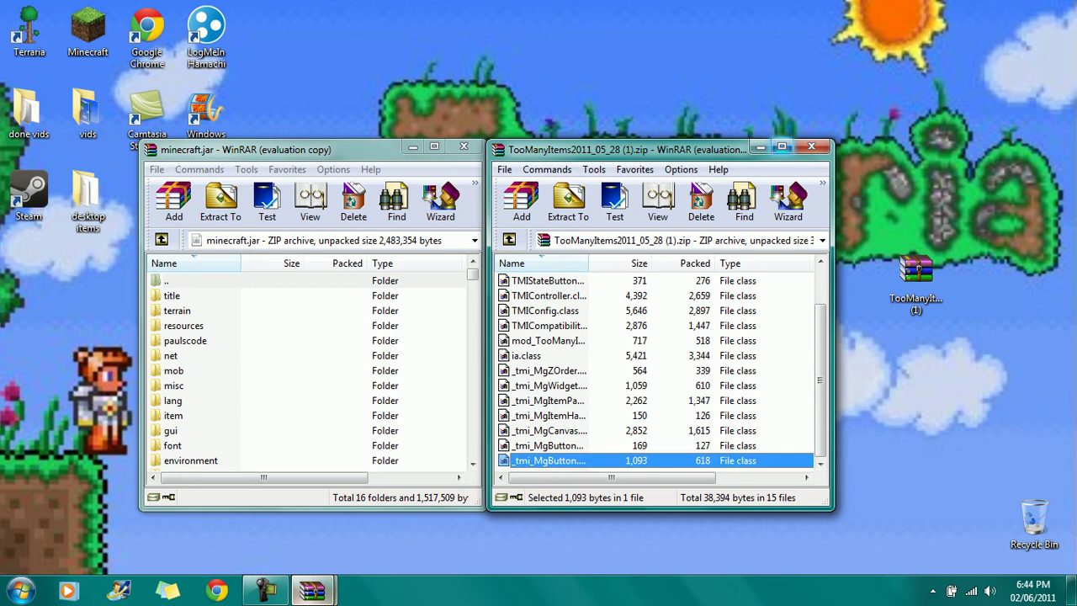
left_click(781, 146)
mouse_move(311, 591)
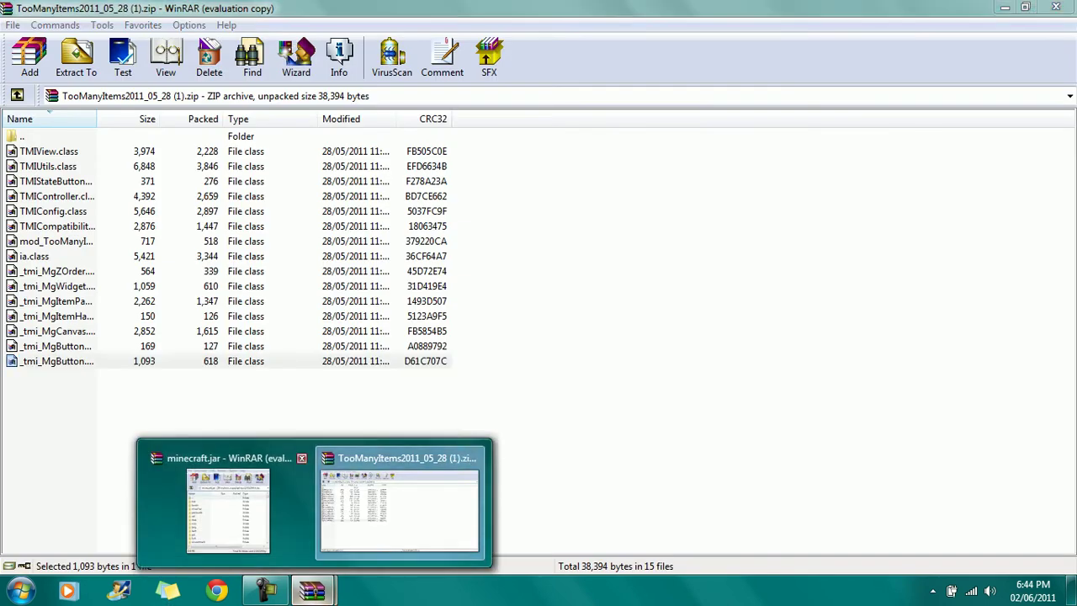
left_click(227, 504)
left_click_drag(619, 408, 77, 150)
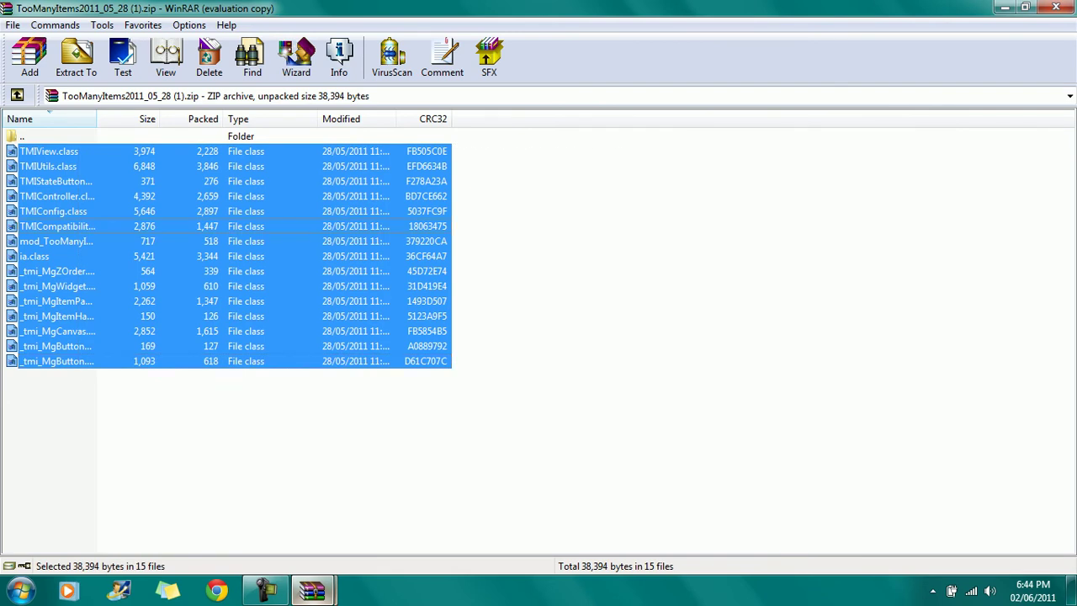
Add the selected TooManyItems class files to minecraft.jar with the Add and replace files update mode.
mouse_move(312, 591)
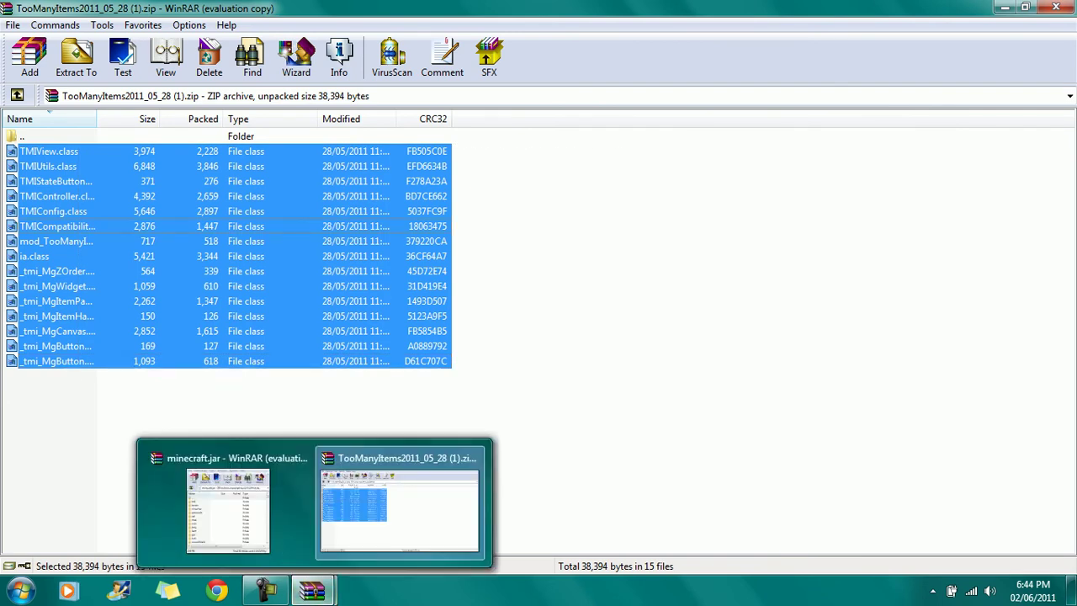
left_click(227, 505)
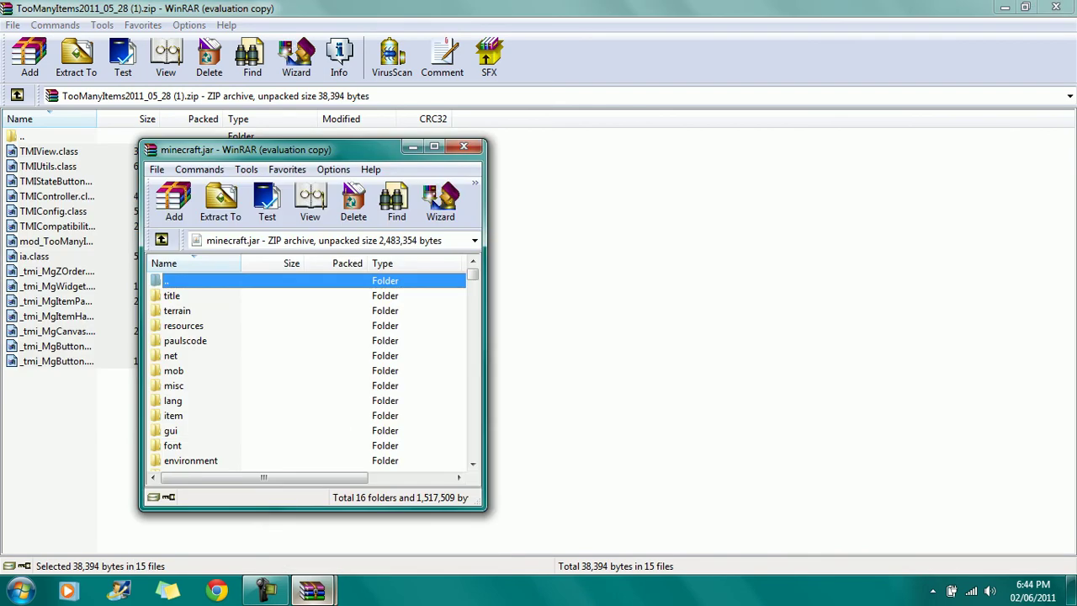
left_click_drag(52, 256, 219, 384)
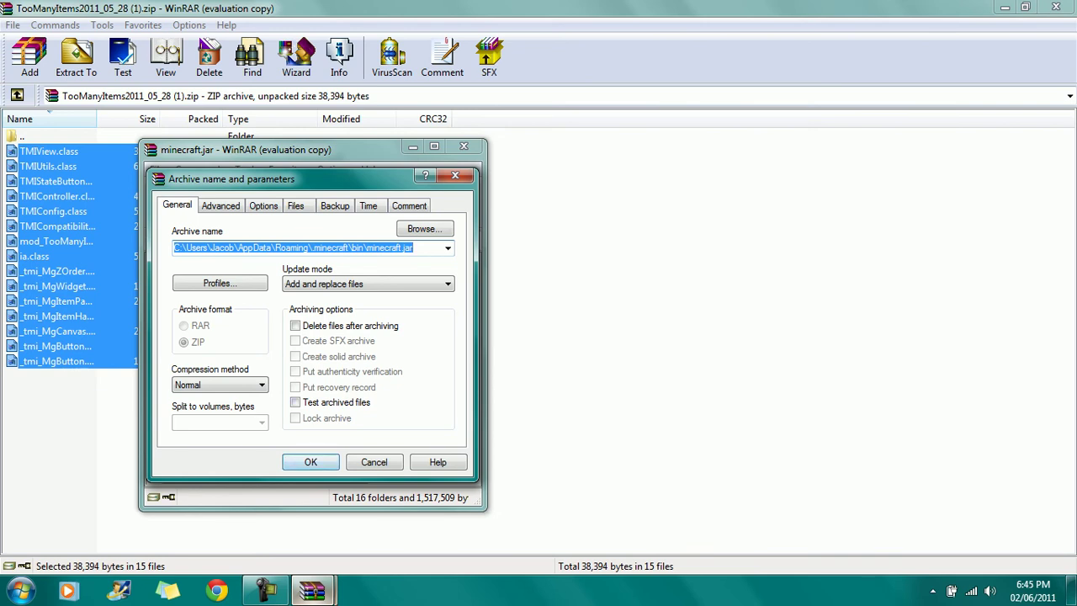
key("Return")
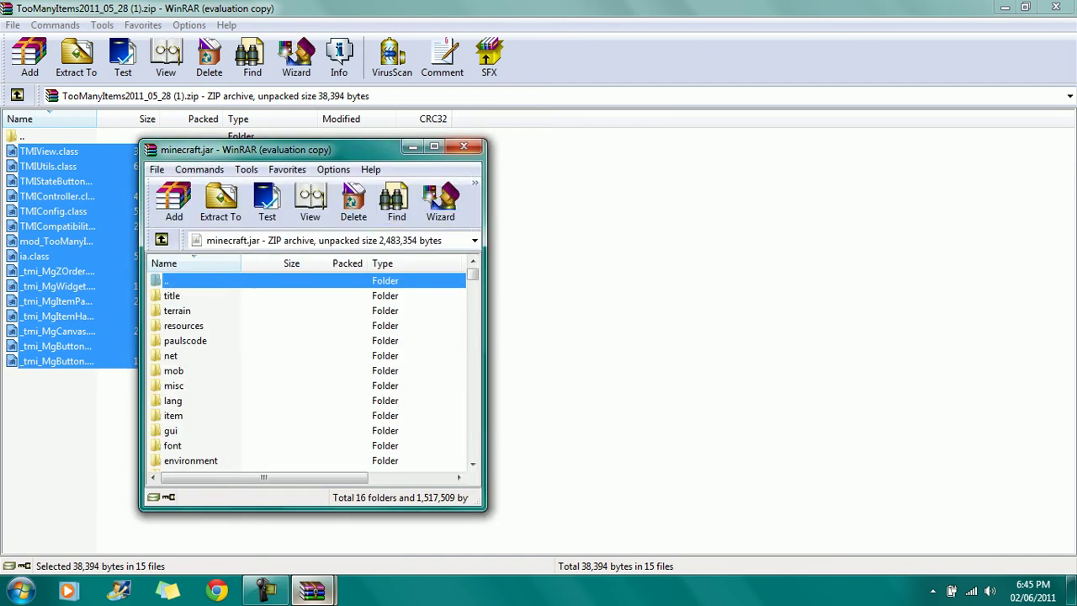
Close both archive windows and permanently delete the TooManyItems zip from the desktop by way of the Recycle Bin.
left_click(464, 146)
left_click(1056, 7)
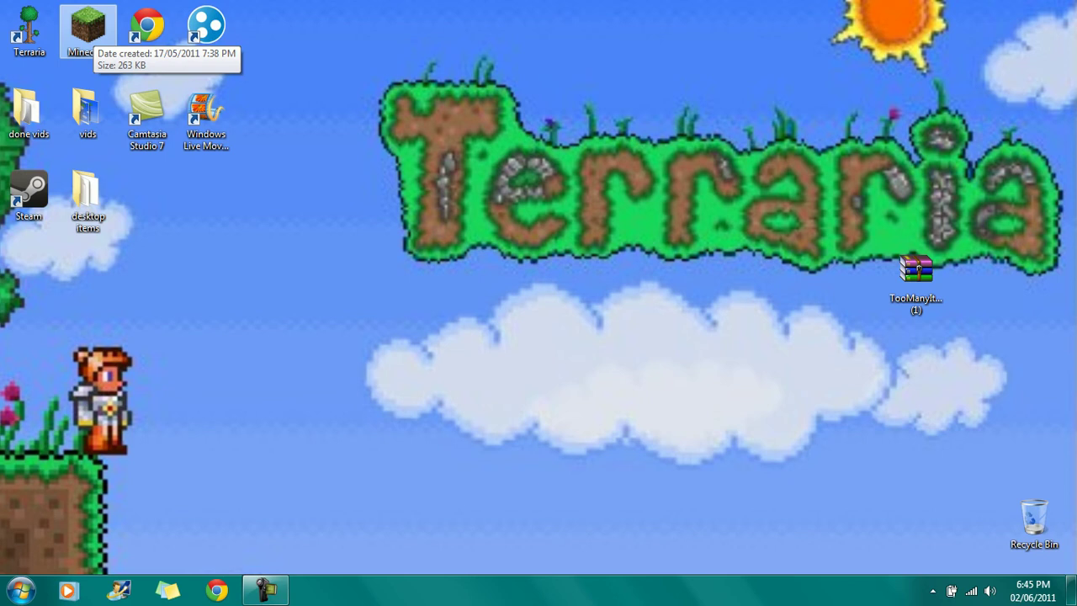
left_click_drag(915, 277, 1033, 523)
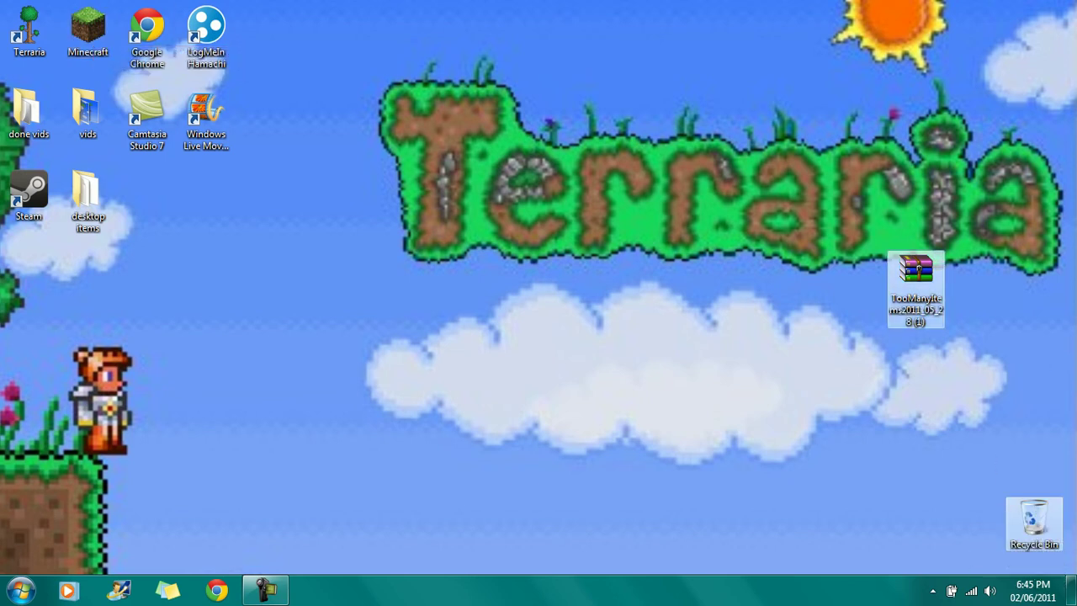
right_click(1032, 512)
left_click(992, 436)
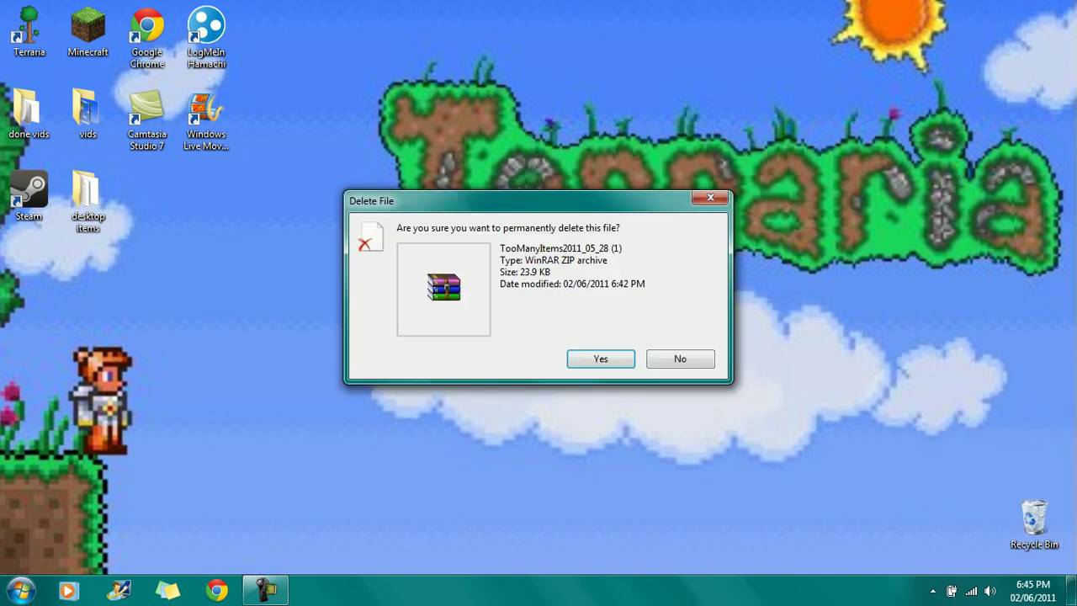
key("Return")
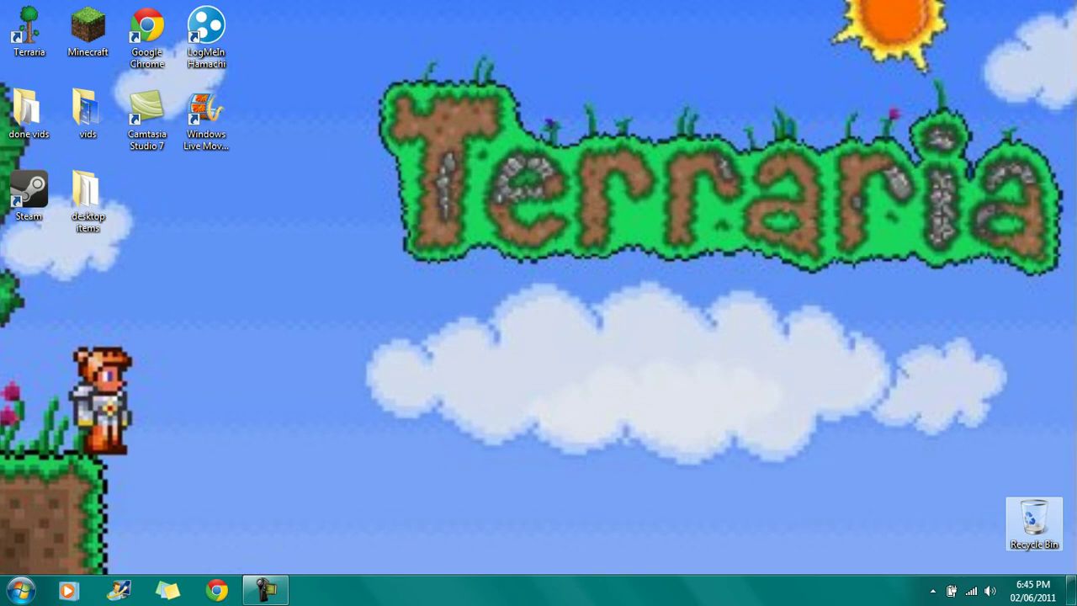
Launch Minecraft, log in with the remembered account and load the singleplayer world New World.
mouse_move(266, 590)
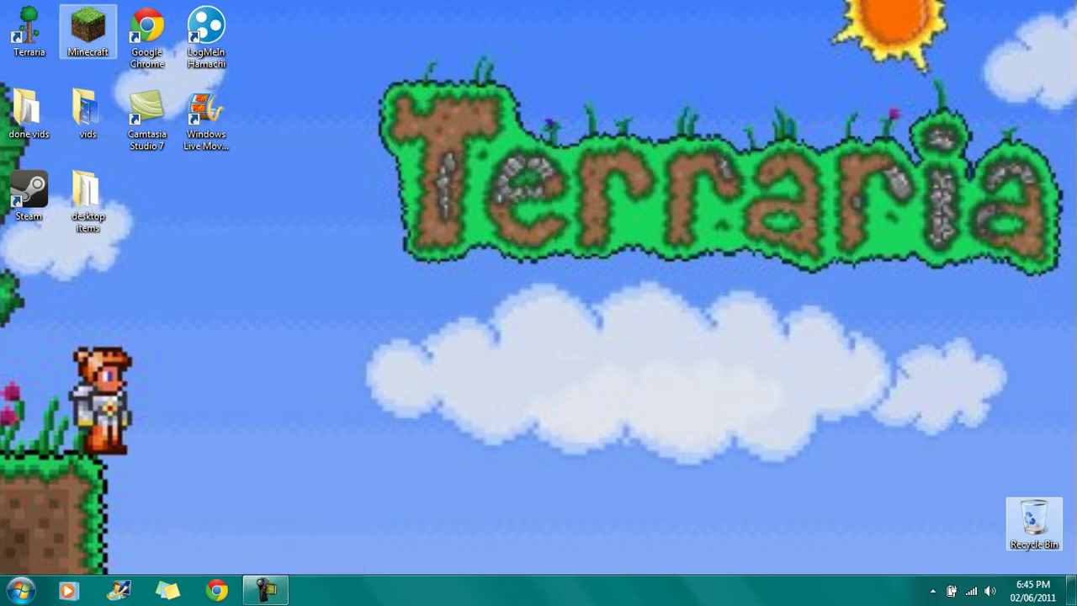
left_click(88, 32)
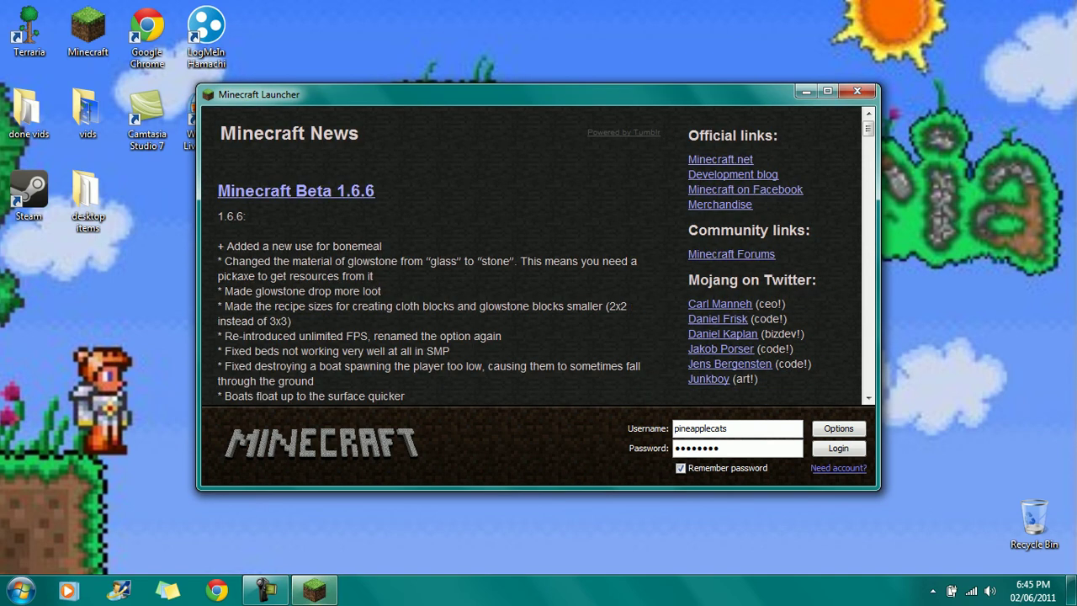
key("Return")
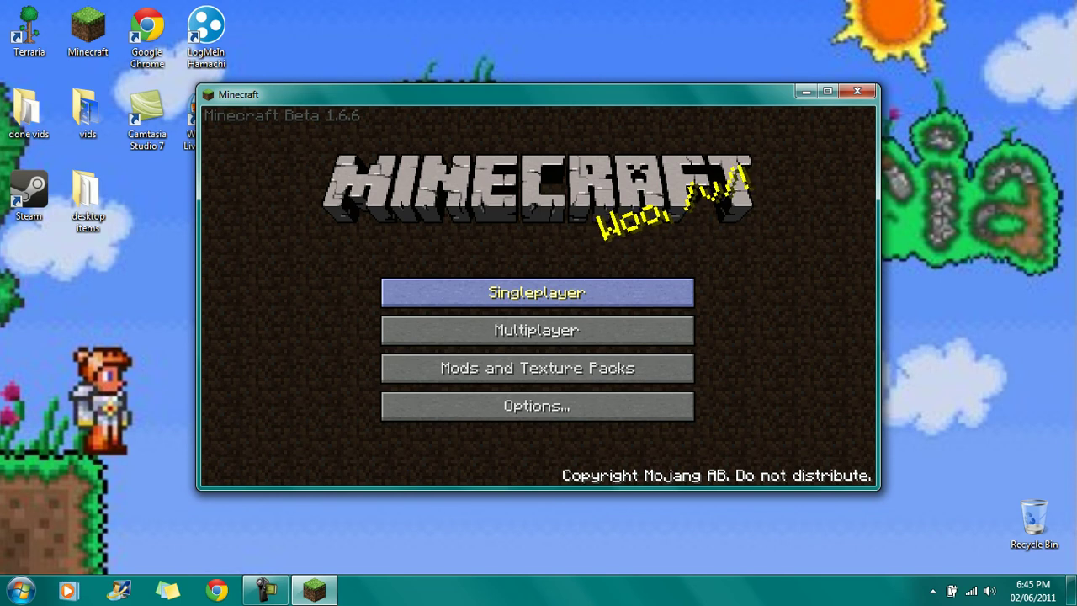
left_click(537, 292)
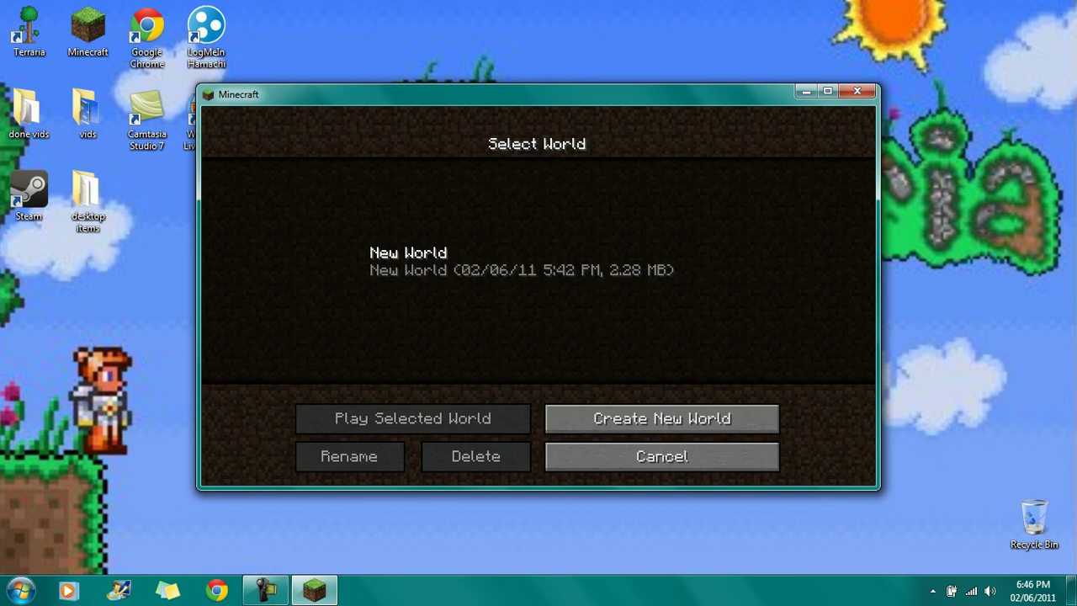
double_click(521, 261)
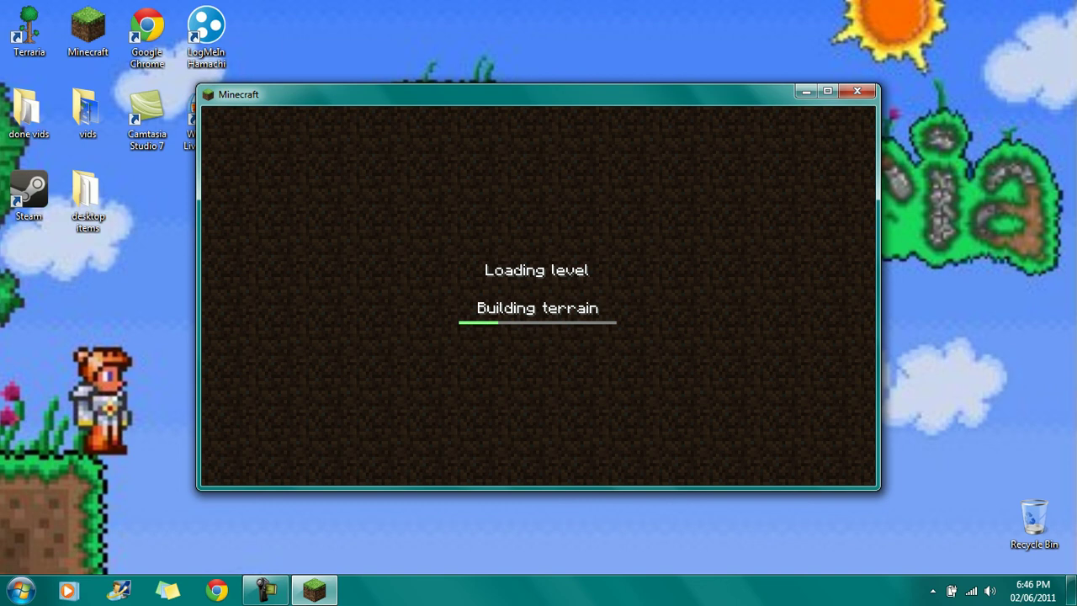
mouse_move(265, 590)
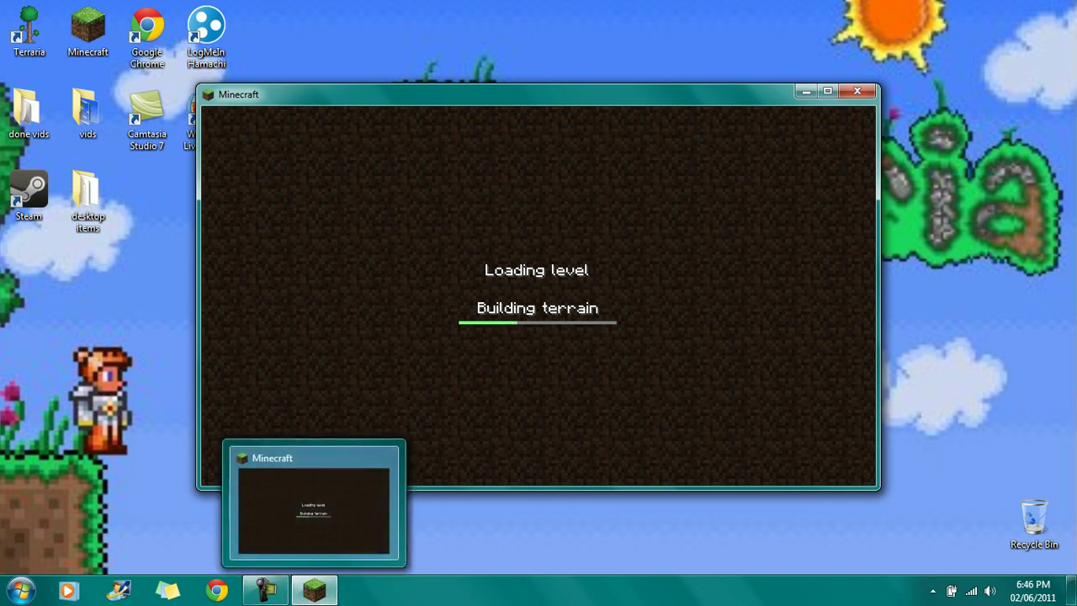
left_click(266, 591)
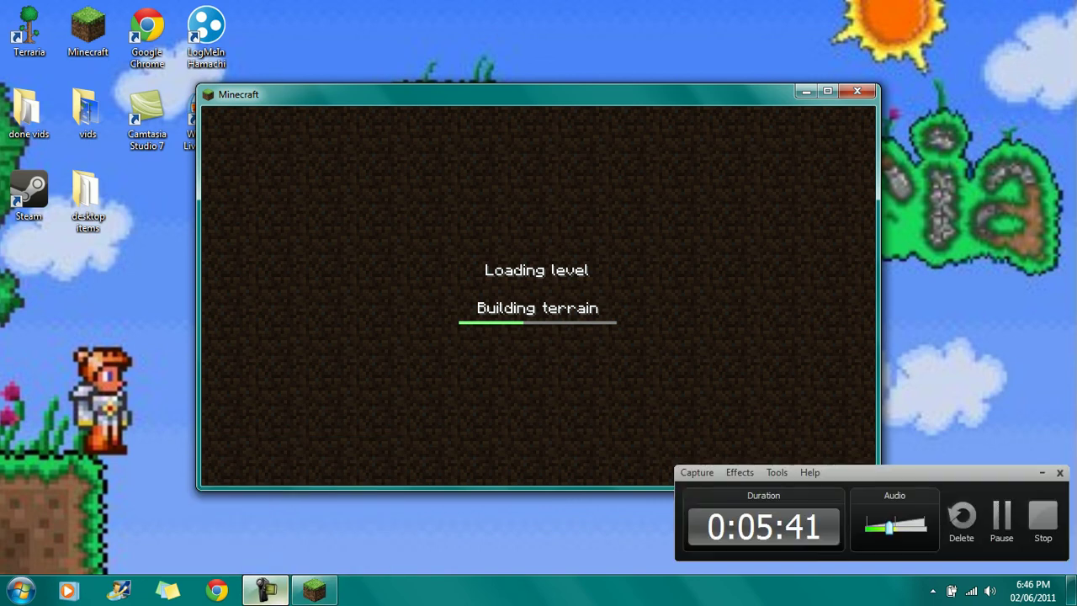
left_click(1000, 520)
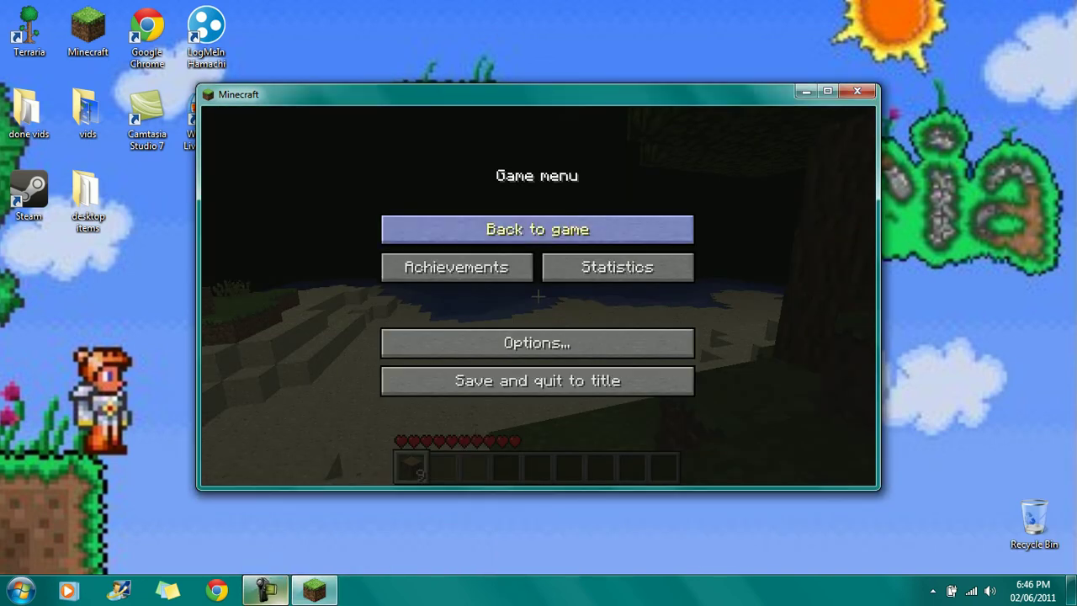
Resume the paused game, extend the render distance and walk forward along the sand.
left_click(537, 229)
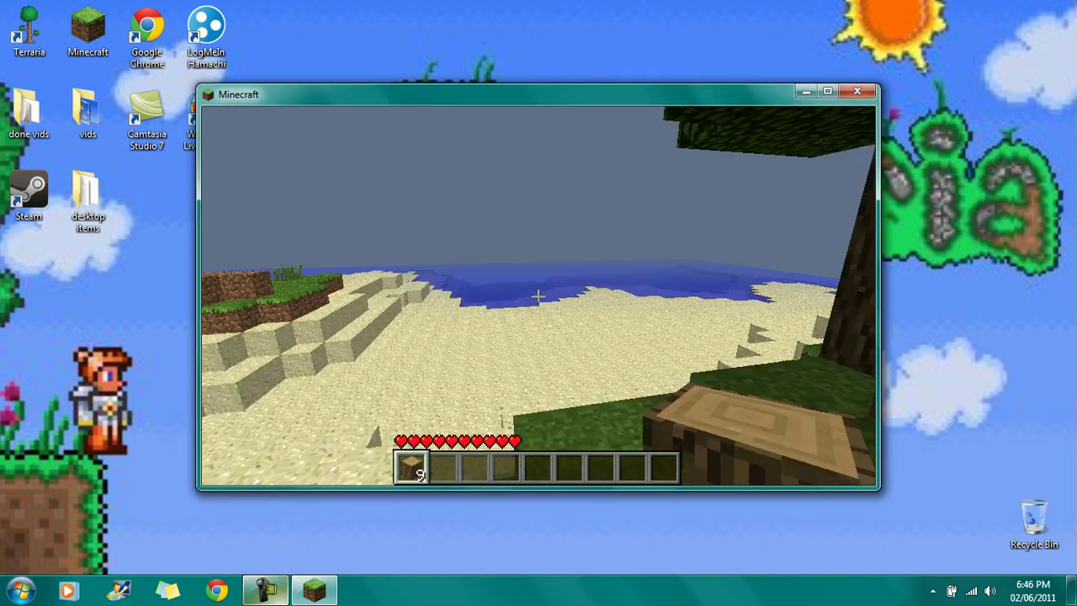
key("f")
key("w")
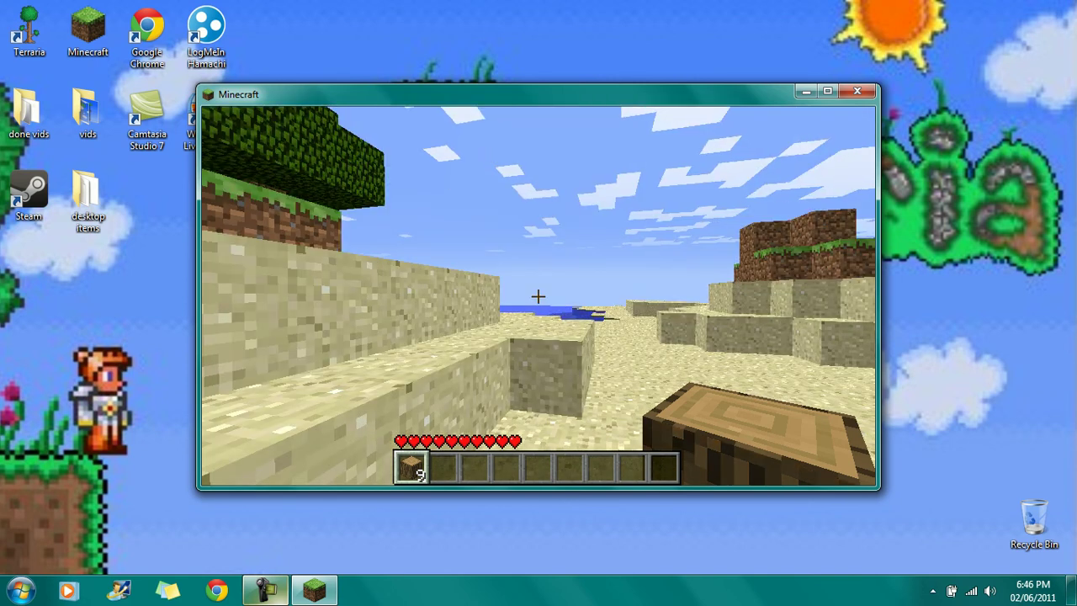
Open the player inventory and go to page 4 of the TooManyItems item list.
key("e")
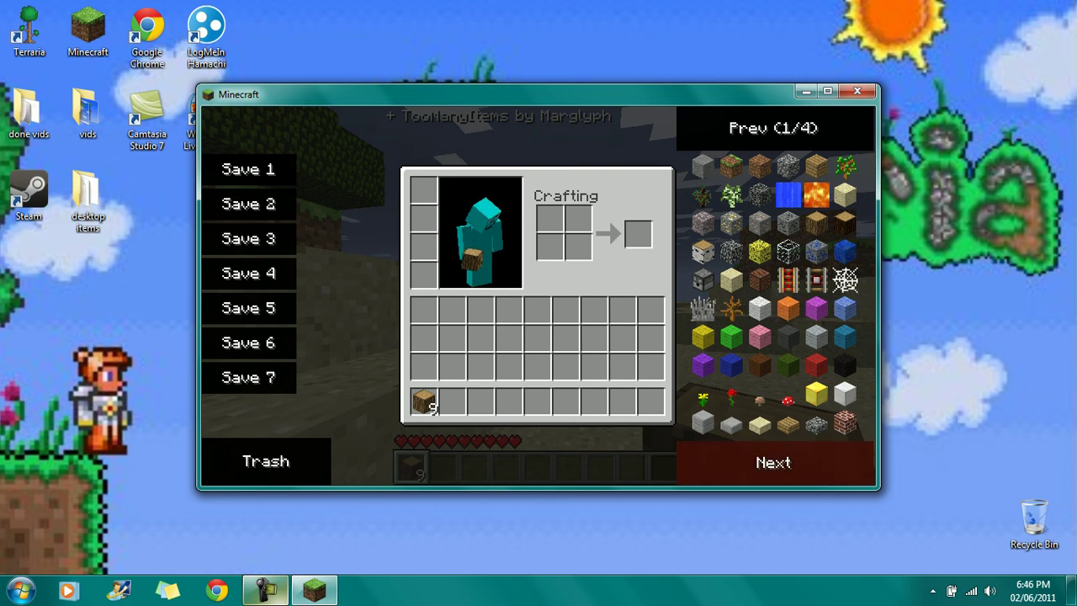
left_click(773, 462)
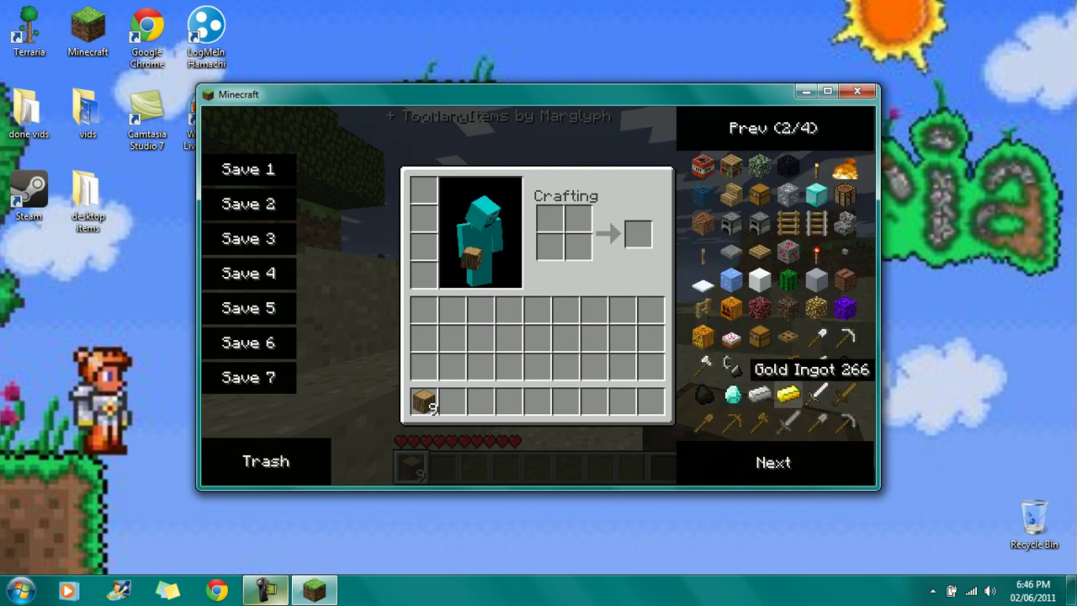
left_click(773, 462)
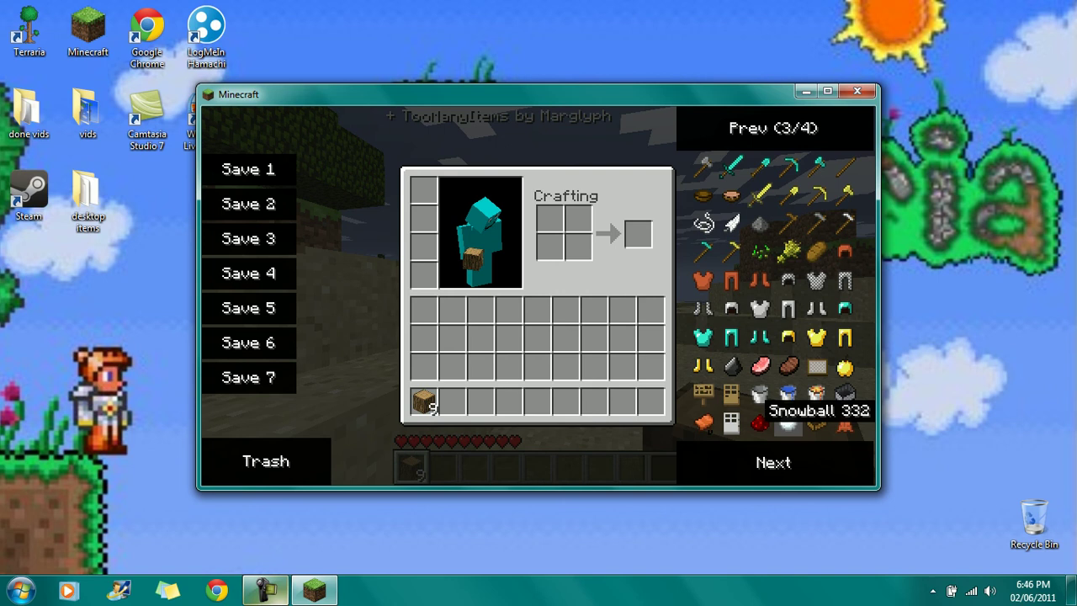
left_click(773, 461)
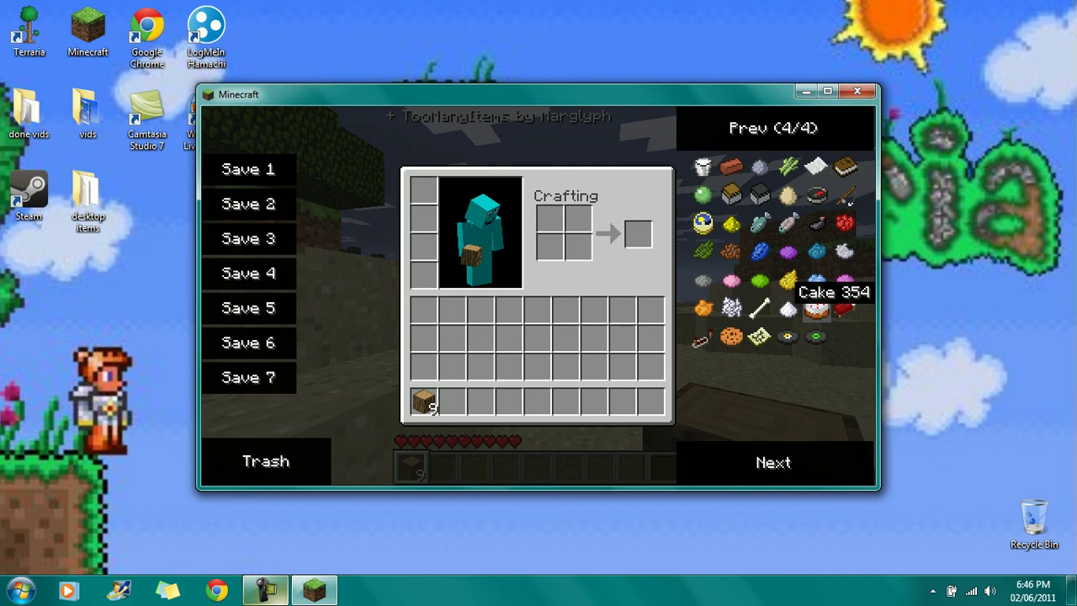
Add 13 cakes to the inventory from the TooManyItems item list.
left_click(816, 310)
left_click(816, 310)
left_click(816, 309)
left_click(816, 310)
left_click(816, 310)
left_click(816, 310)
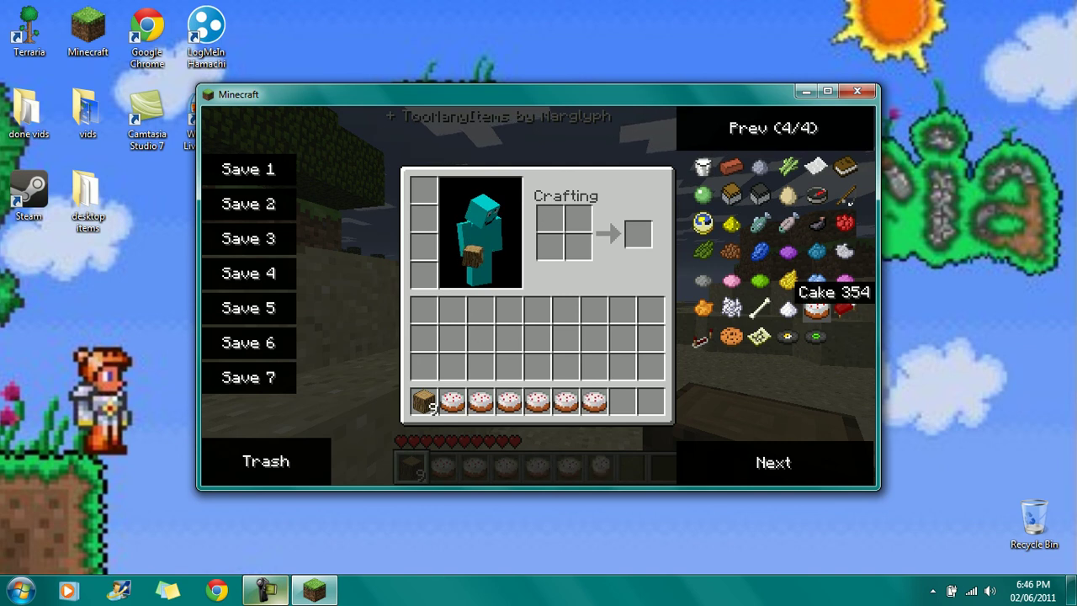
left_click(816, 310)
left_click(816, 309)
left_click(816, 309)
left_click(816, 310)
left_click(816, 310)
left_click(816, 310)
left_click(816, 309)
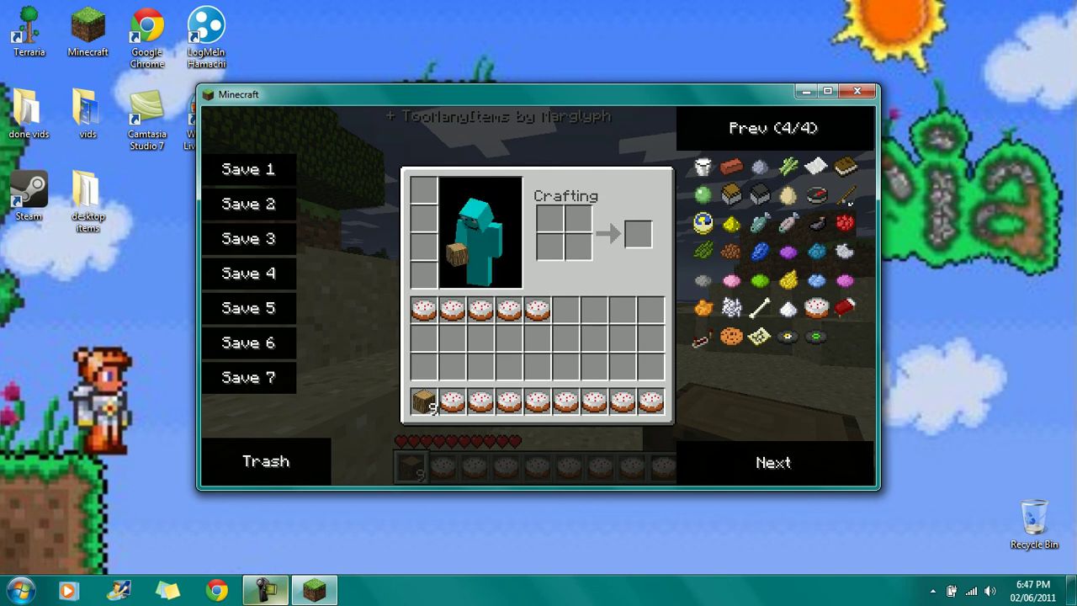
left_click(265, 590)
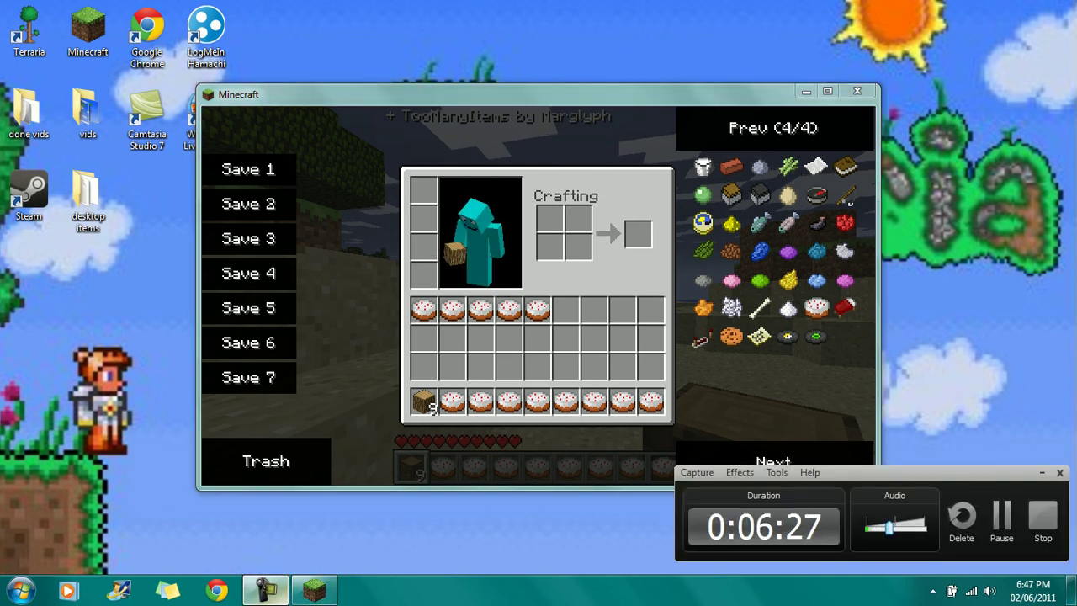